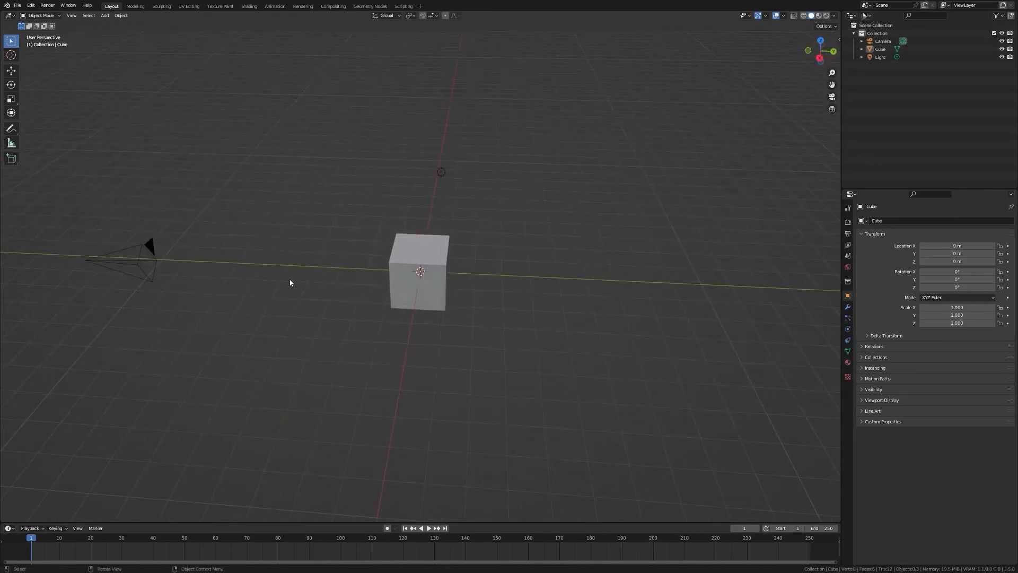
Step: Raise the default cube along the Z axis to a height of about 3.42 m
scroll(329, 289, down, 1)
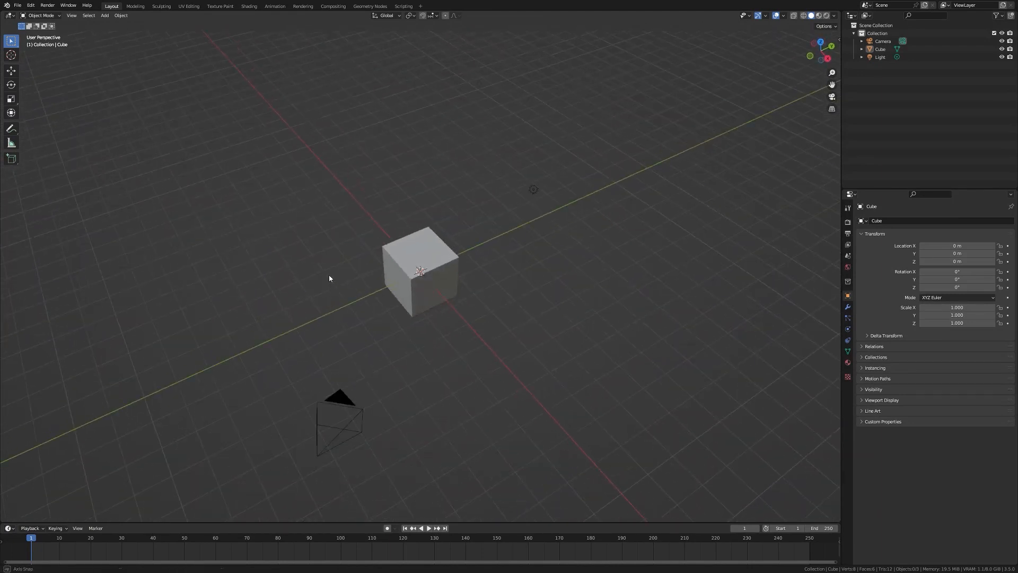
click(407, 262)
scroll(450, 278, up, 5)
middle_drag(499, 286, 415, 281)
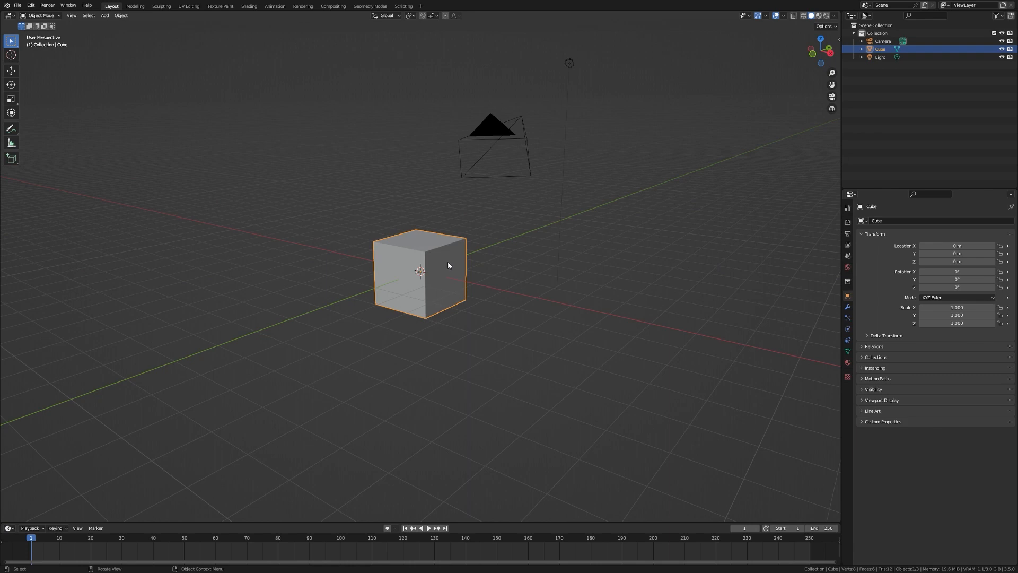
scroll(426, 273, down, 3)
scroll(425, 273, up, 2)
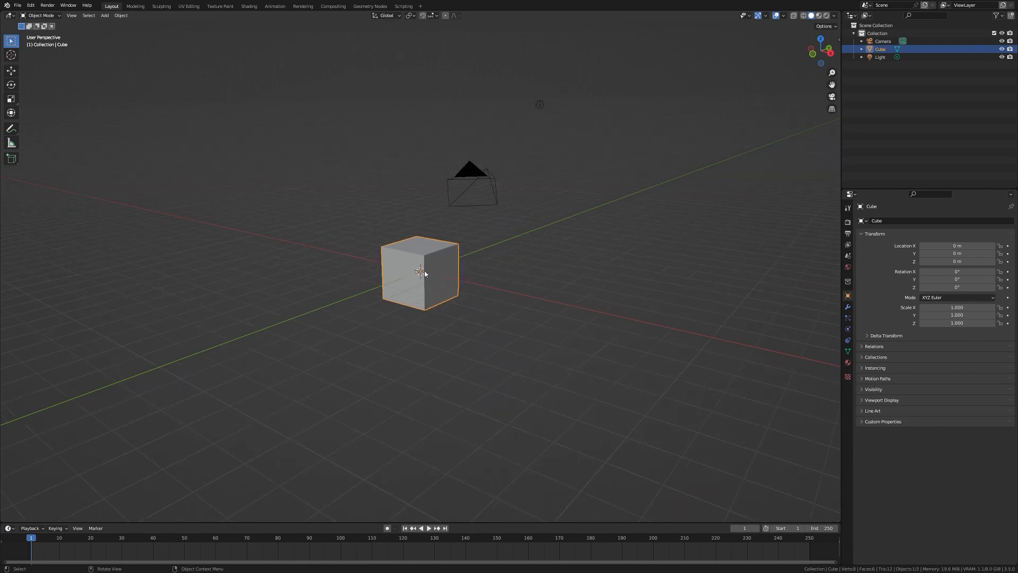
middle_drag(425, 273, 410, 259)
key(g)
key(z)
click(469, 196)
scroll(448, 254, up, 2)
Step: Add a mesh plane at the origin and scale it by 10 as the ground
key(shift+a)
mouse_move(433, 254)
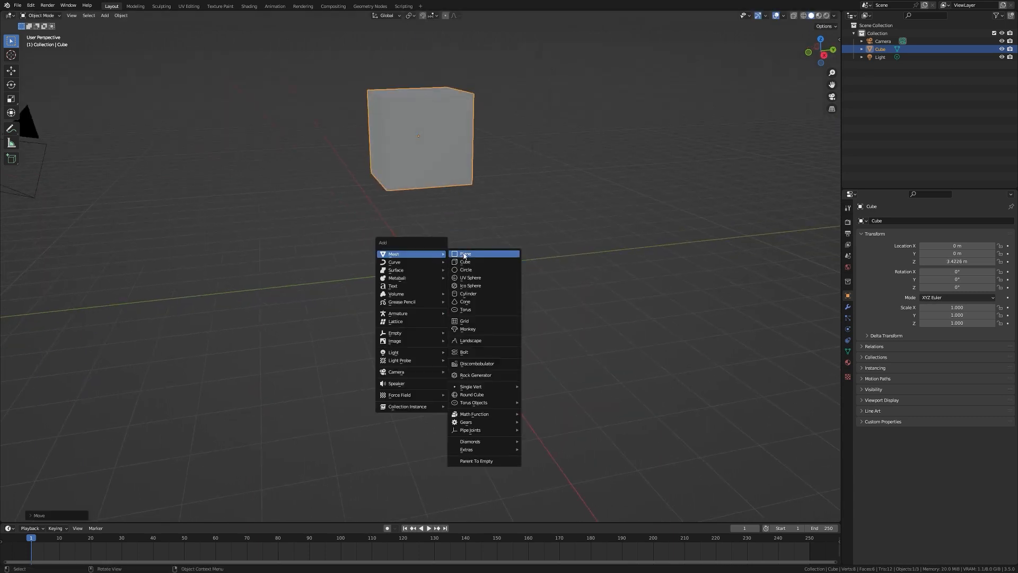
click(465, 255)
scroll(467, 256, down, 5)
text(s)
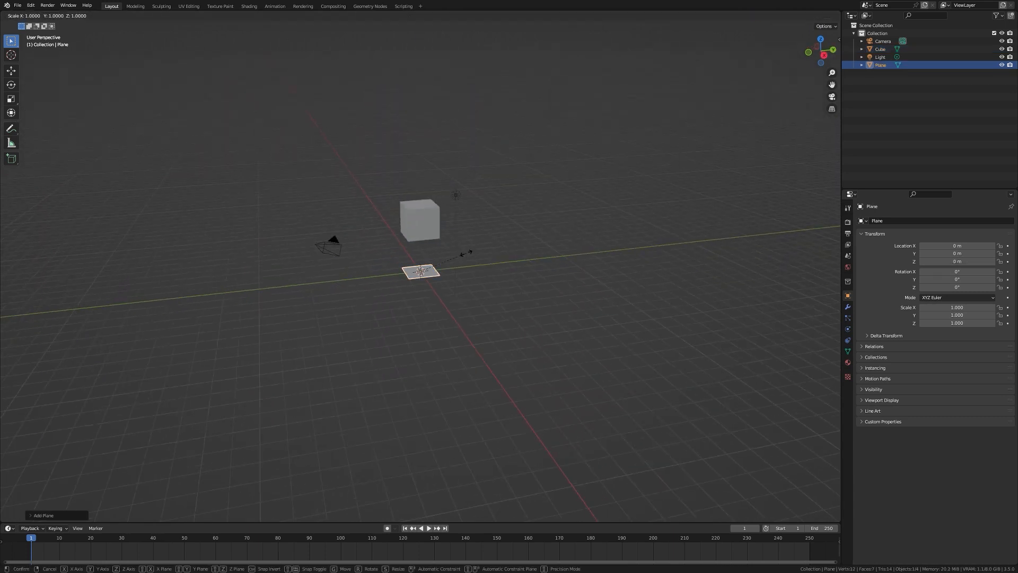
text(10)
key(Return)
scroll(468, 257, up, 4)
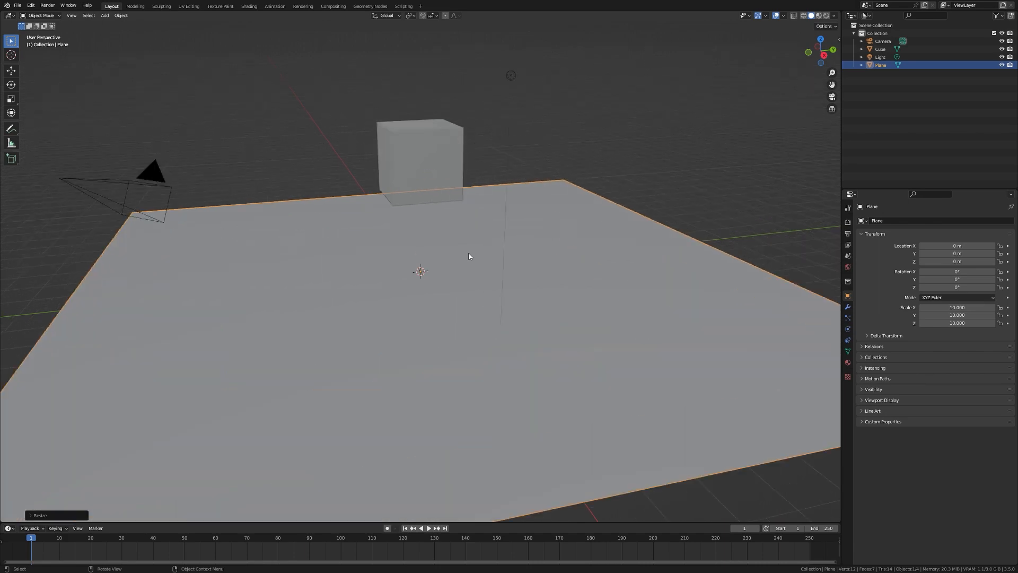
middle_drag(469, 253, 537, 264)
scroll(538, 264, down, 2)
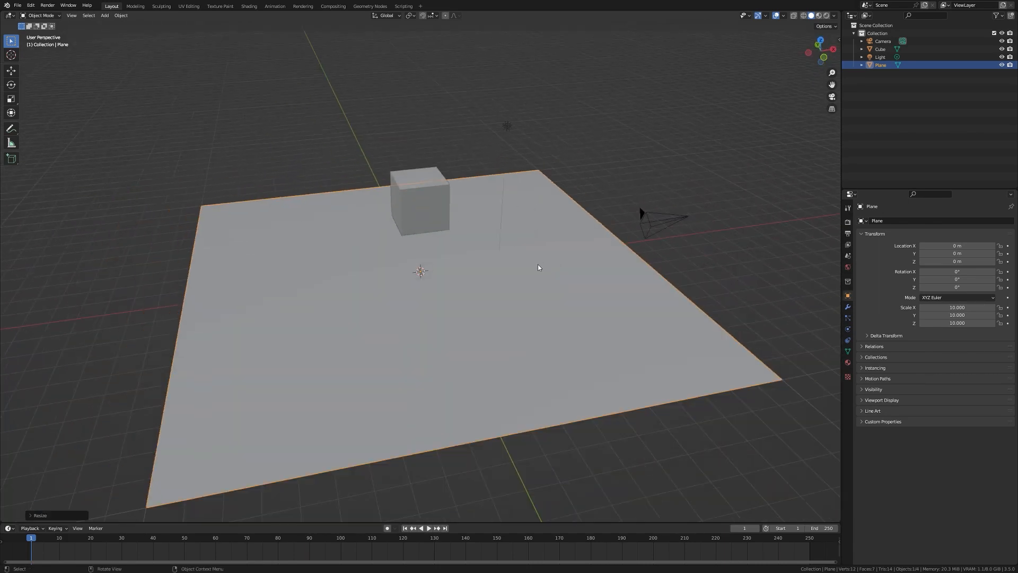
Step: Delete the default light from the scene
scroll(538, 264, up, 2)
click(527, 96)
key(Delete)
click(707, 199)
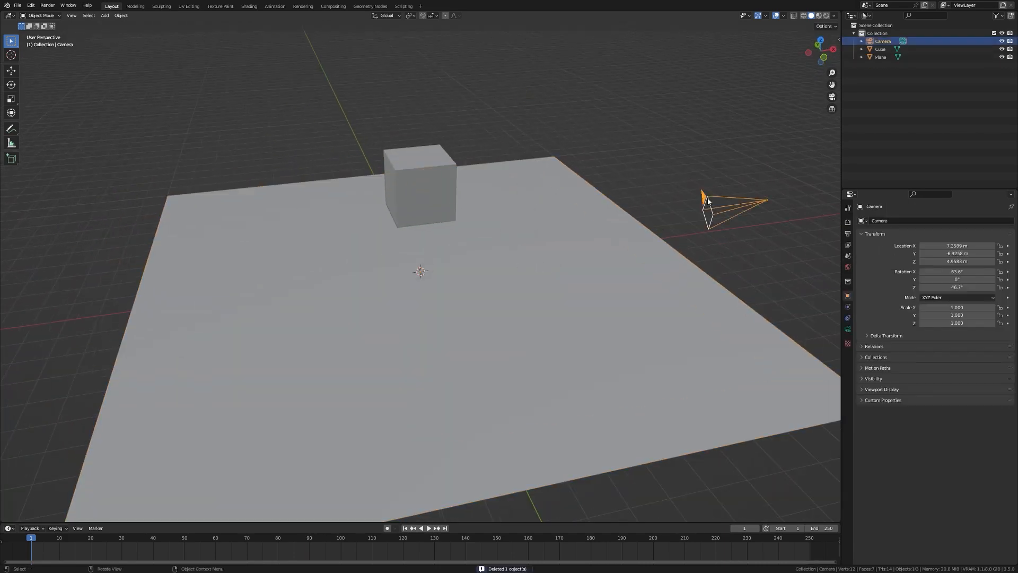
middle_drag(708, 199, 698, 196)
Step: Stretch the cube along Z and enlarge it uniformly into a tall block with a scale of about 1.26 × 1.26 × 2.57
click(477, 160)
scroll(476, 161, up, 4)
middle_drag(483, 231, 447, 205)
click(423, 201)
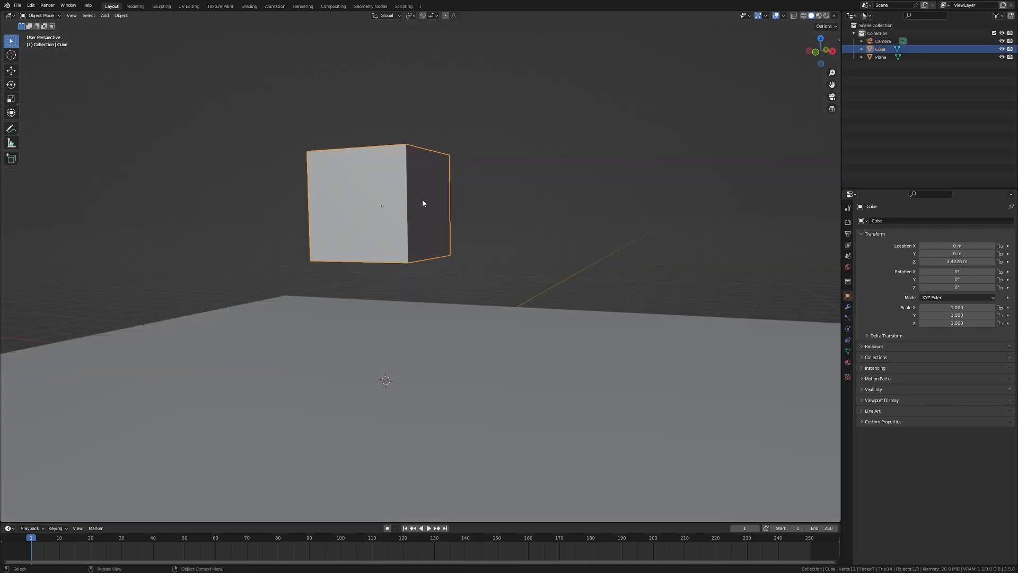
key(s)
key(z)
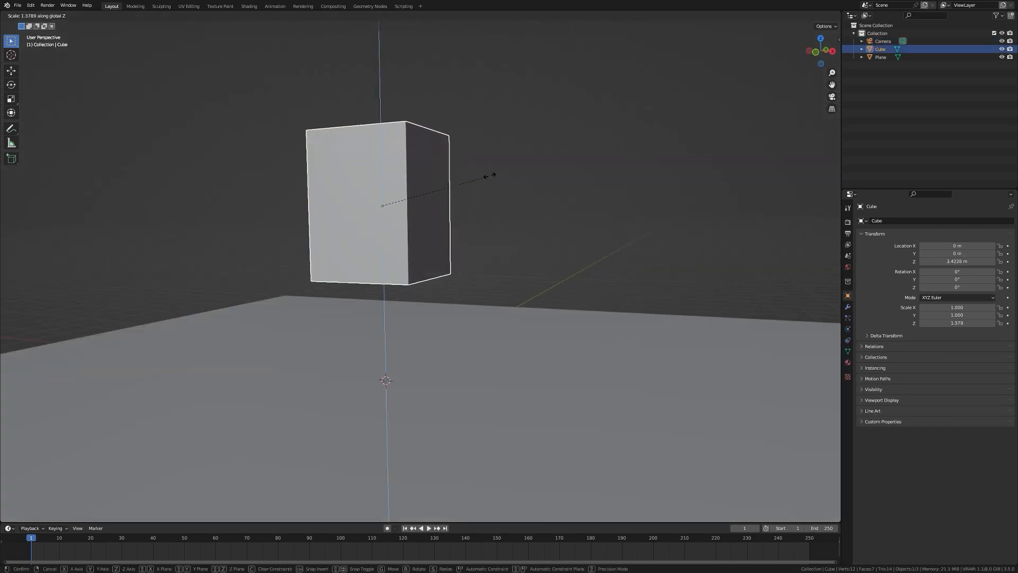
click(531, 140)
middle_drag(530, 141, 603, 282)
scroll(480, 152, down, 4)
key(s)
click(471, 173)
Step: Adjust the tall block's height along Z to about 2.60 m so its base rests on the ground plane, and deselect it
key(g)
key(z)
click(568, 171)
scroll(542, 257, up, 5)
key(g)
key(z)
click(593, 286)
scroll(438, 322, down, 2)
middle_drag(438, 321, 455, 309)
key(g)
key(z)
click(428, 304)
click(300, 234)
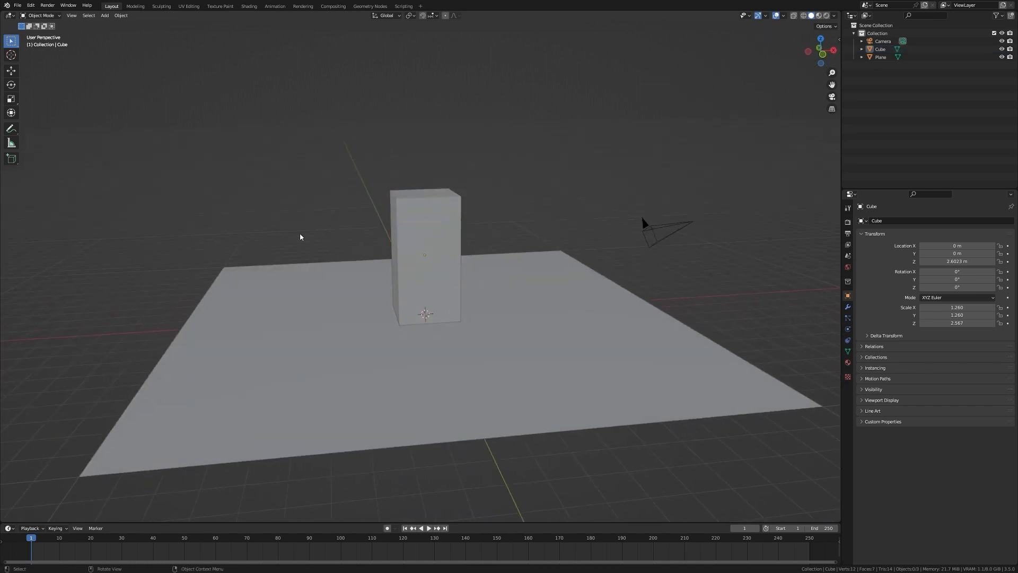
Step: Search the add-on preferences for "cell" to check whether the Cell Fracture add-on is enabled
middle_drag(300, 234, 448, 235)
click(31, 6)
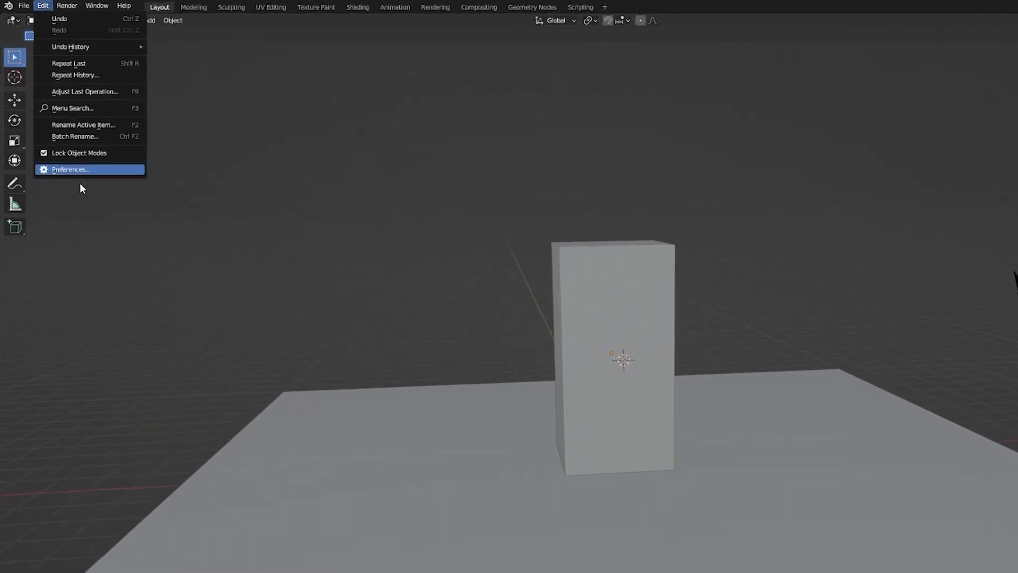
click(49, 116)
click(452, 60)
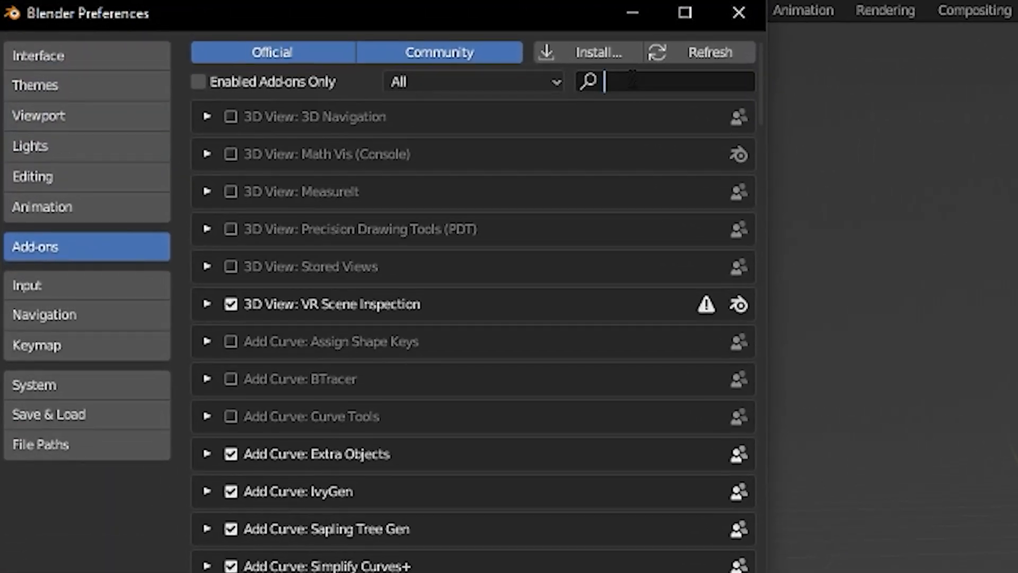
text(cell)
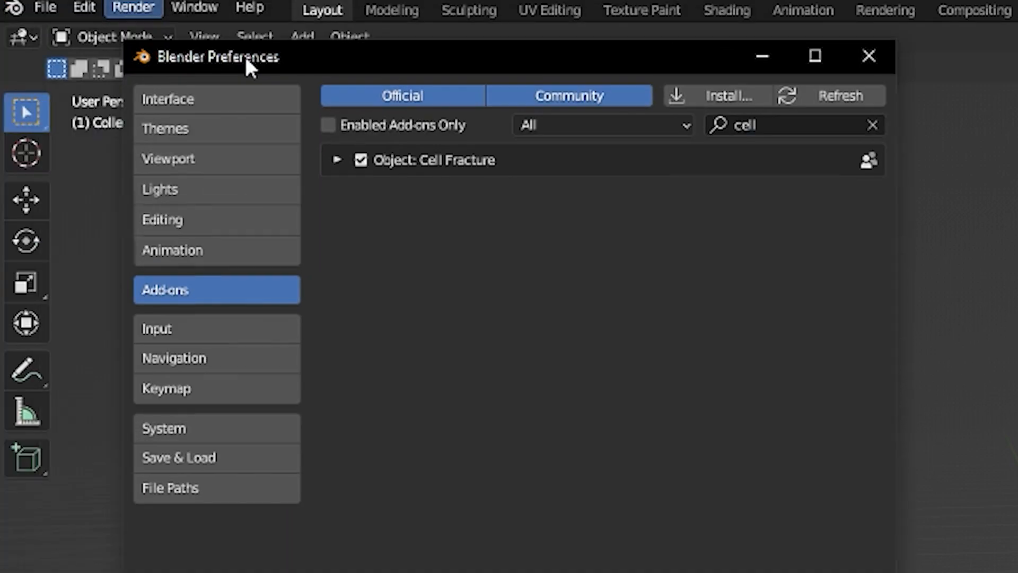
drag(244, 56, 255, 71)
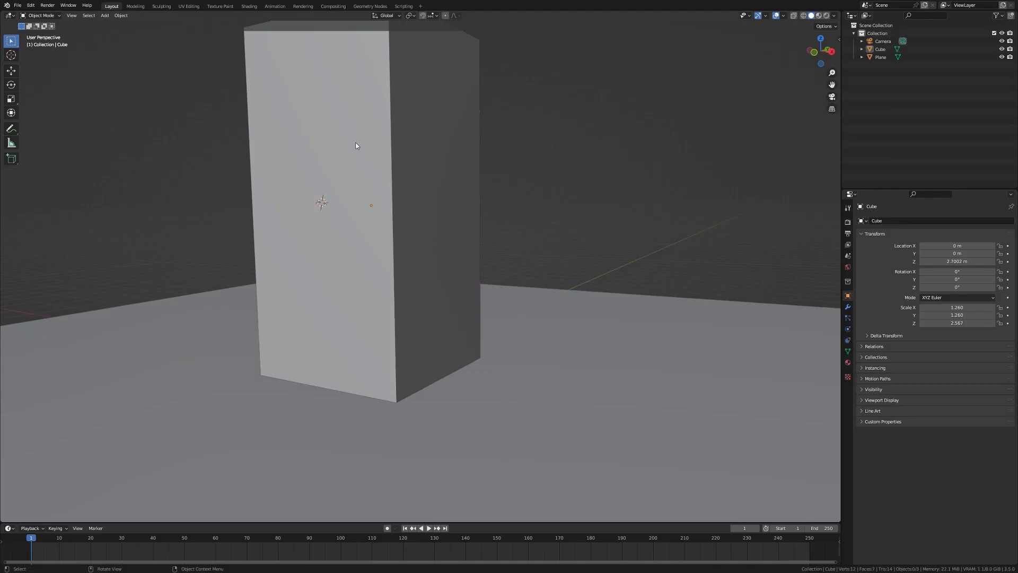
Step: Draw a crack pattern on the block's front face with the Annotate tool, using rounded rings and lines radiating from the middle
middle_drag(352, 151, 405, 163)
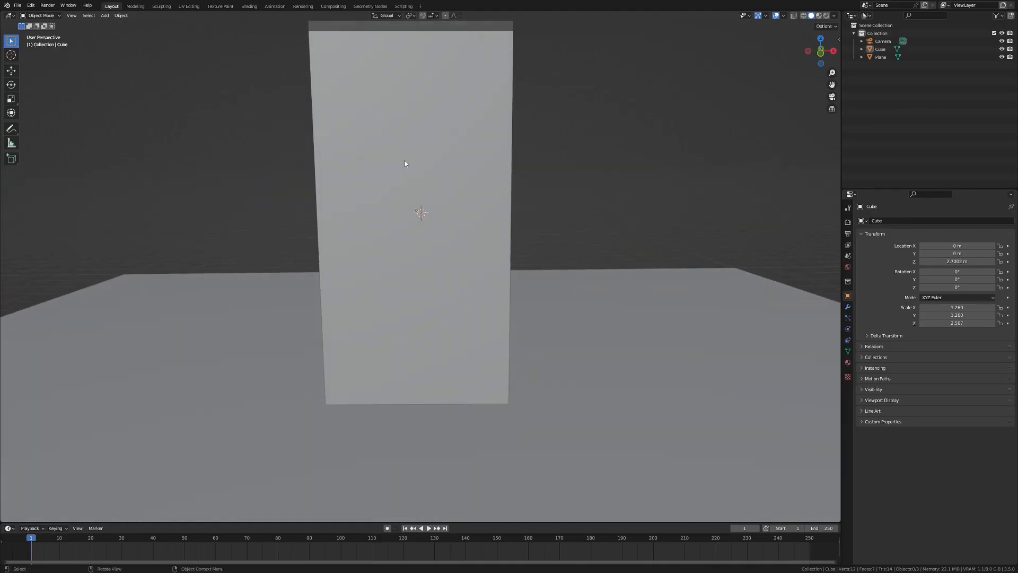
scroll(376, 197, down, 4)
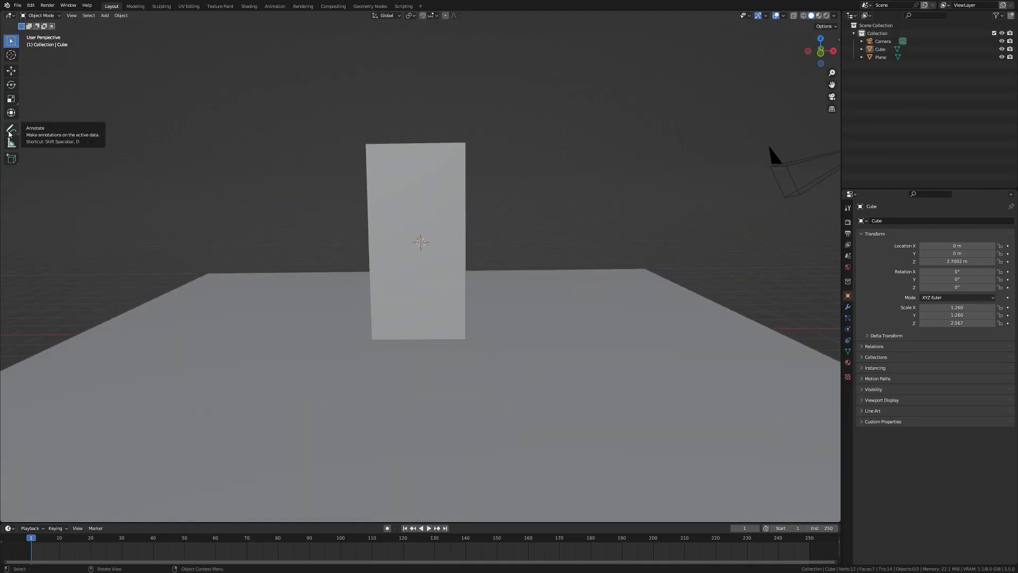
click(10, 130)
scroll(420, 205, up, 2)
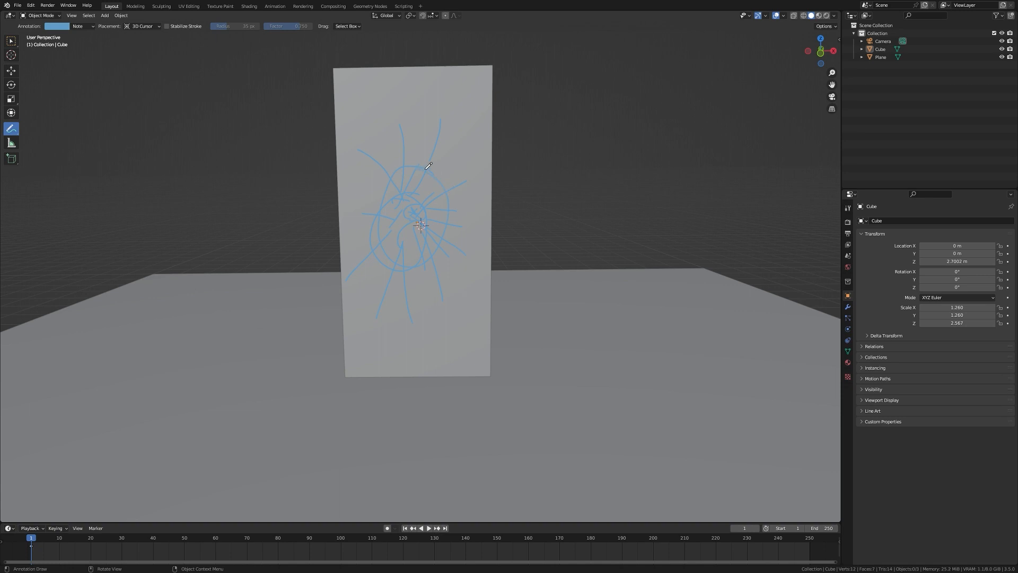
click(11, 41)
Step: Select the annotated block and open the Cell Fracture quick effect for it
mouse_move(84, 122)
middle_down()
mouse_move(166, 129)
mouse_move(124, 144)
mouse_move(117, 137)
mouse_move(354, 153)
mouse_move(368, 172)
middle_up()
click(357, 155)
scroll(422, 186, down, 3)
scroll(424, 184, up, 3)
middle_drag(435, 177, 373, 130)
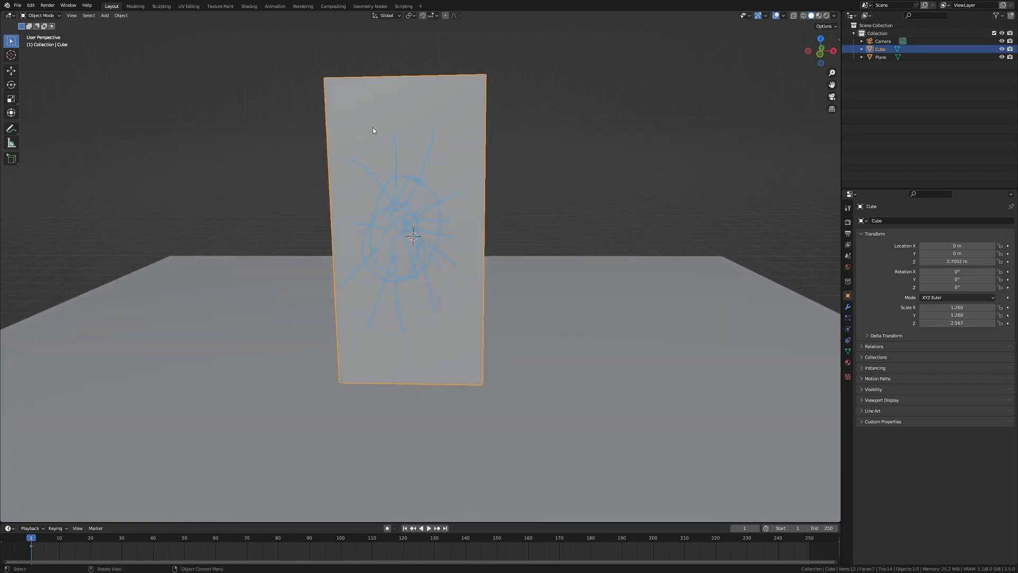
click(120, 16)
mouse_move(145, 238)
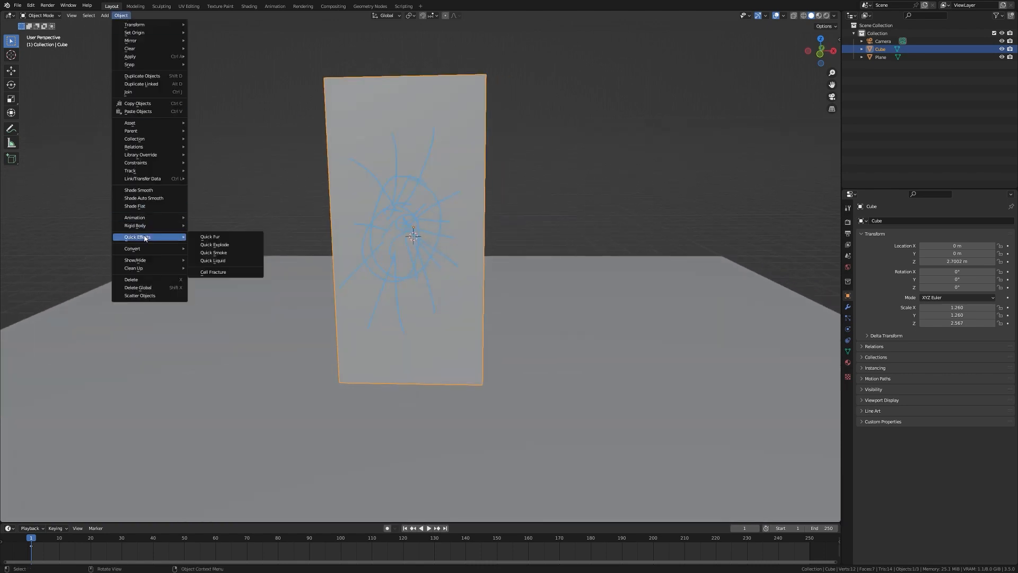
click(220, 274)
drag(219, 272, 189, 132)
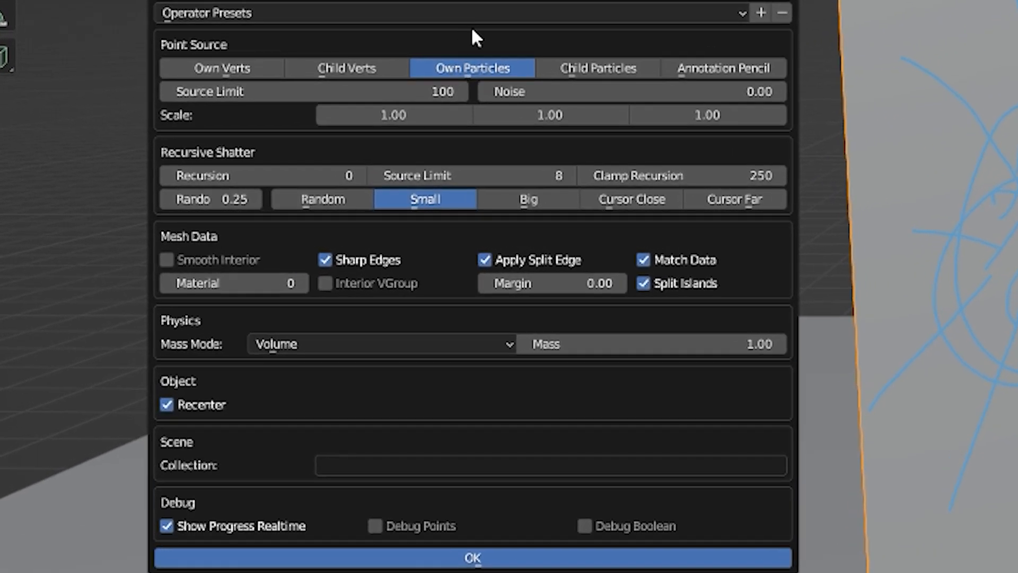
Step: Set the fracture's point source to Annotation Pencil with a source limit of 600 and noise of 0.6
click(715, 71)
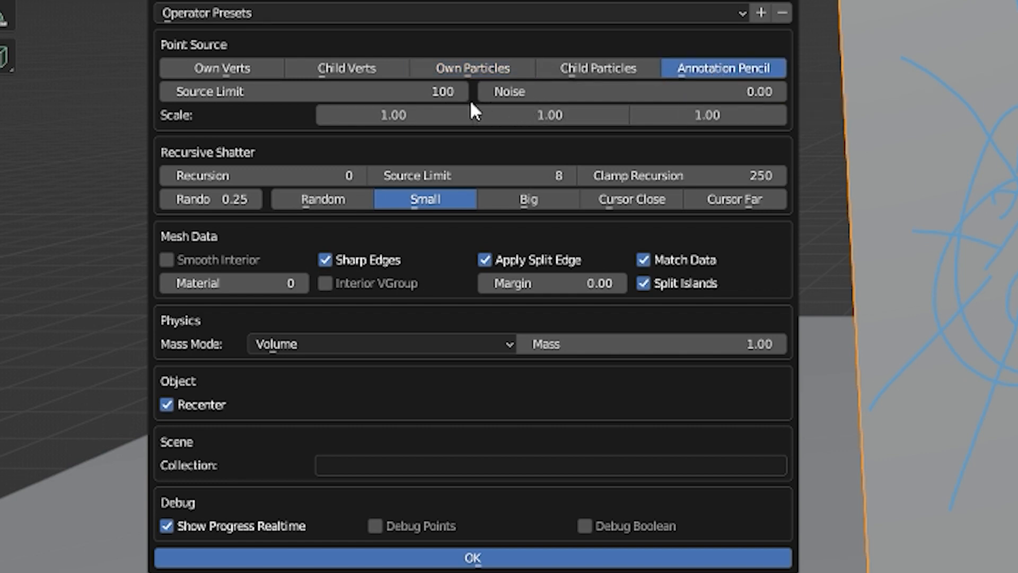
click(344, 92)
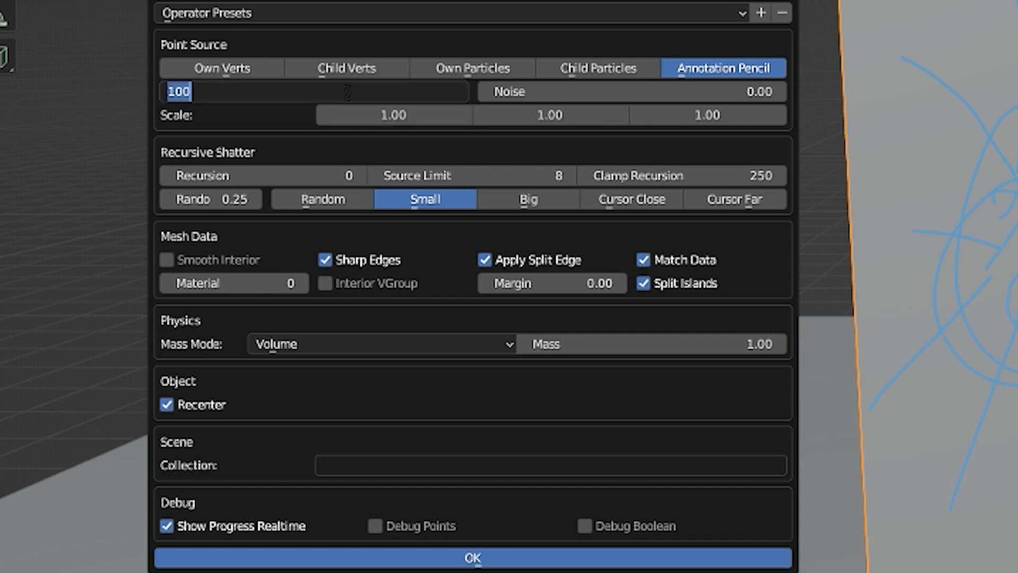
text(600)
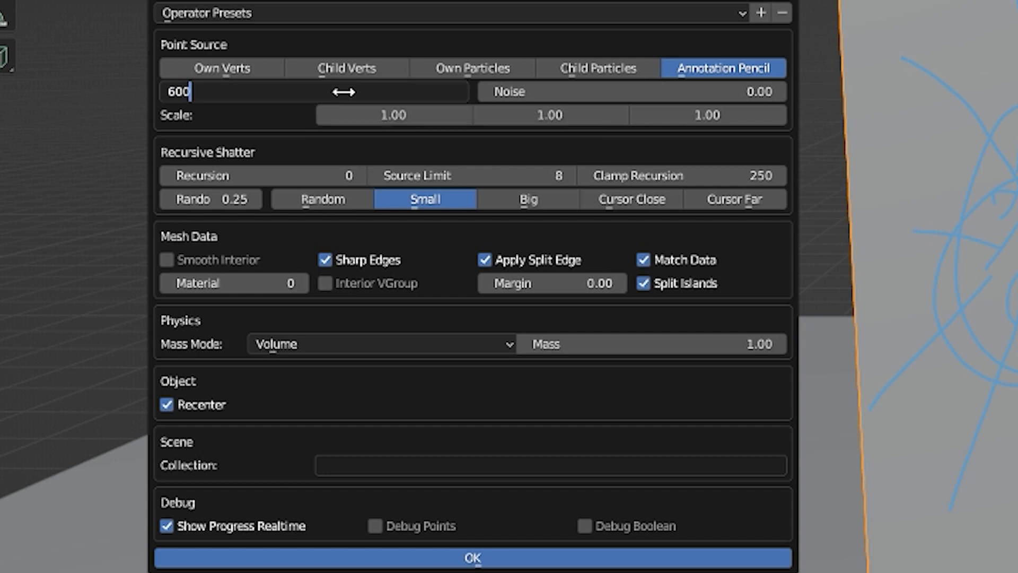
key(Return)
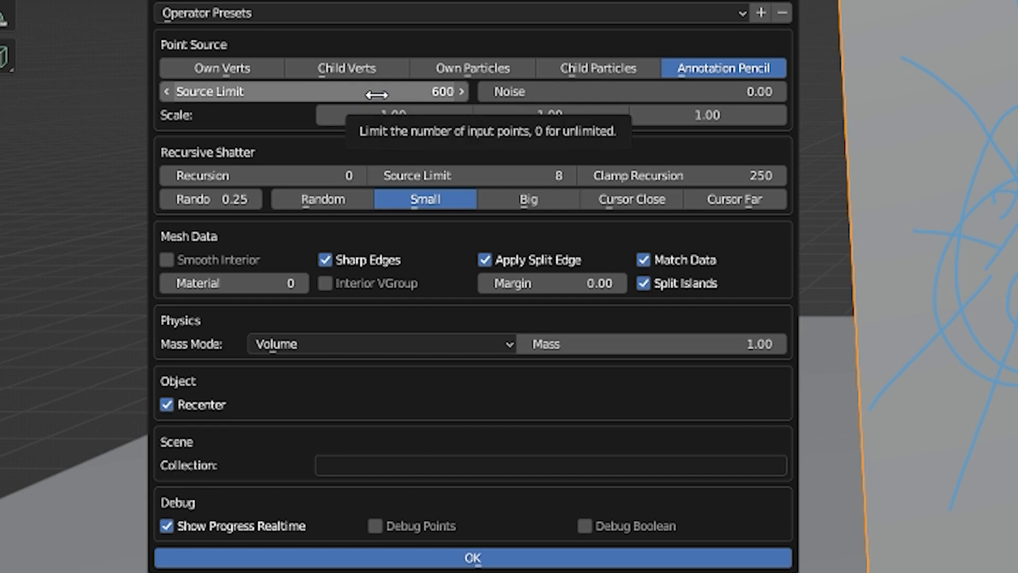
click(636, 94)
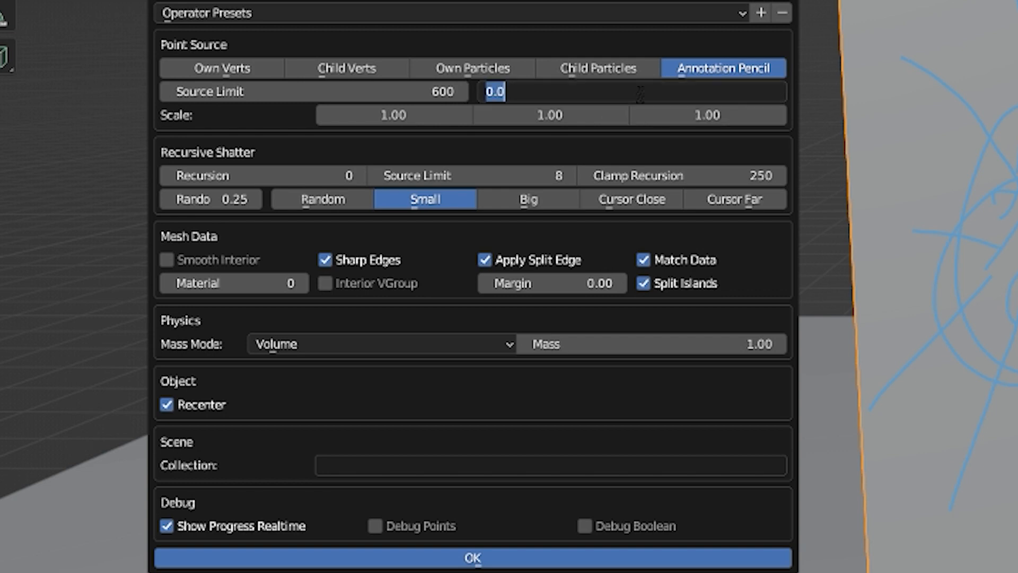
text(0.6)
key(Return)
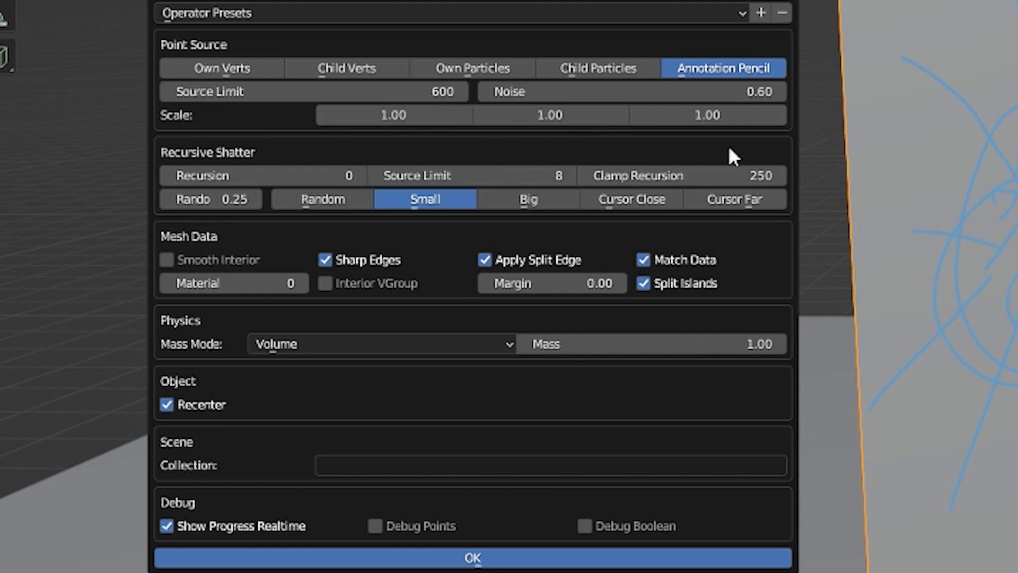
Step: Set the point source's Z scale to 0.01
click(725, 115)
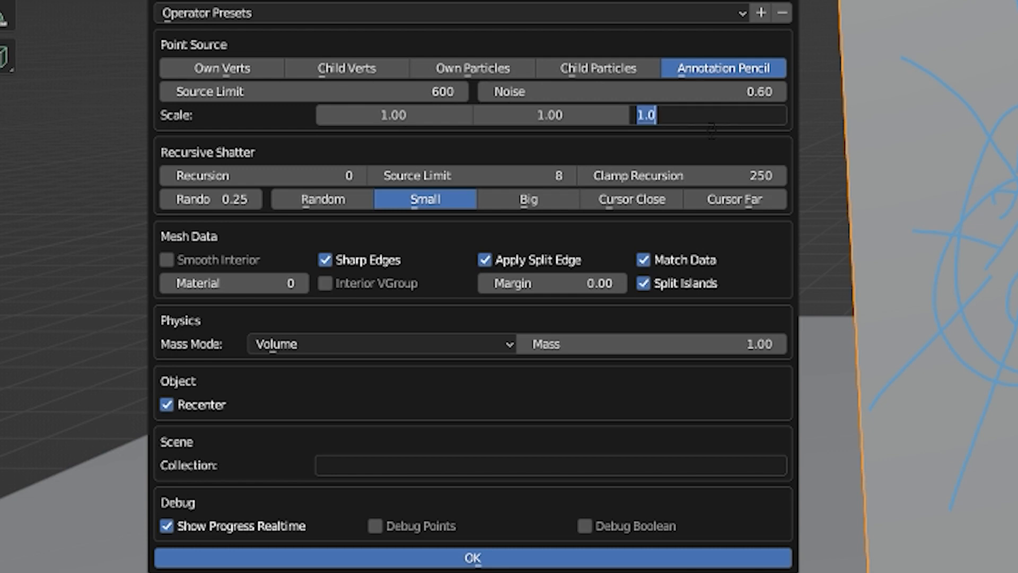
text(0.02)
key(Return)
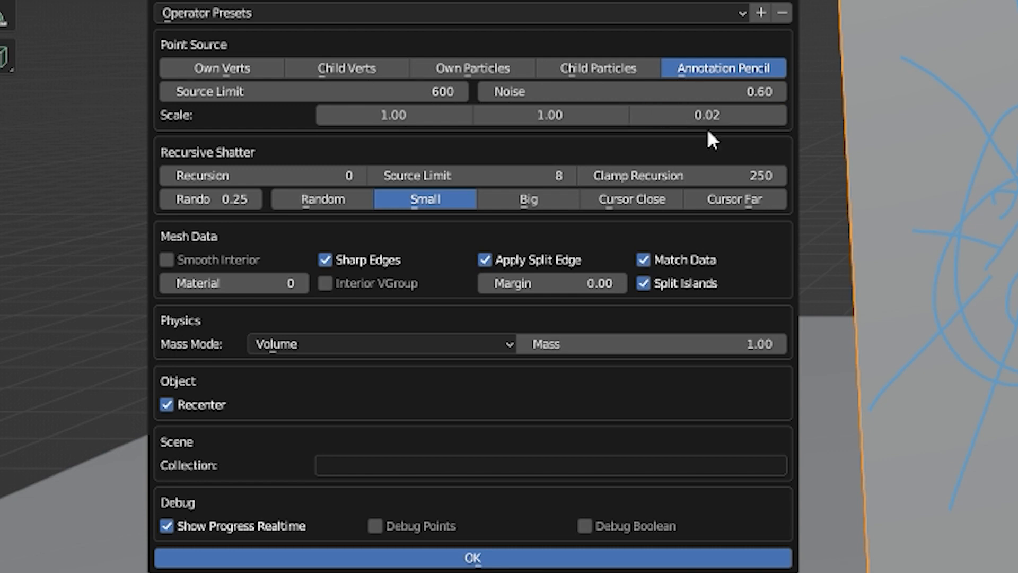
click(701, 116)
click(700, 120)
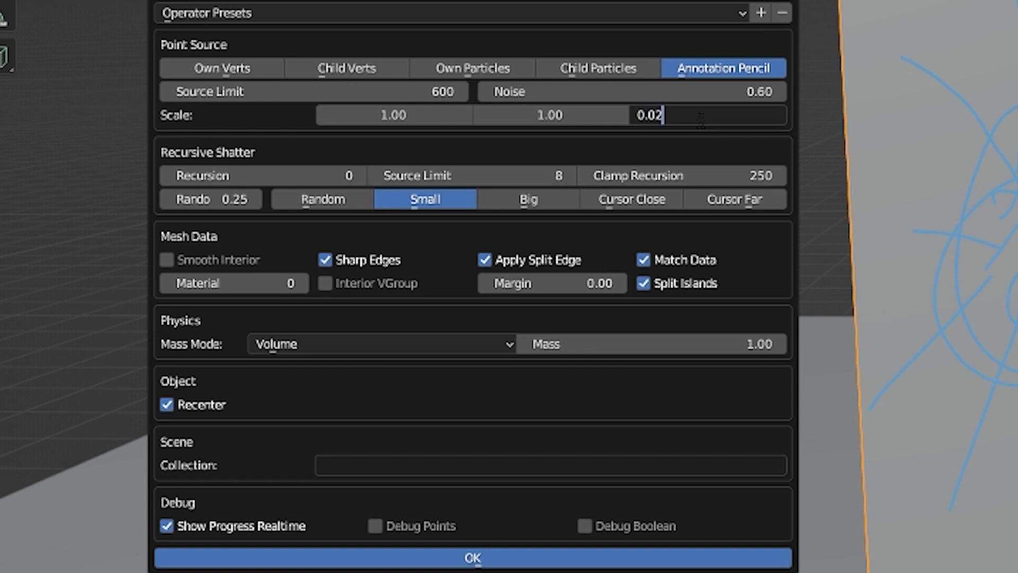
key(BackSpace)
text(1)
key(Return)
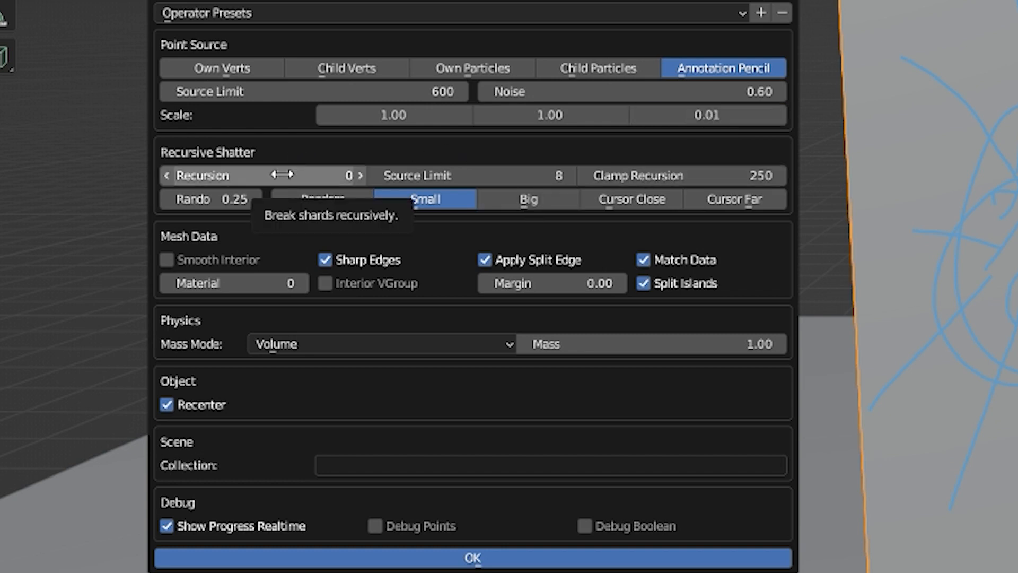
Step: Set Recursive Shatter to a recursion of 3 with Cursor Close, and dismiss Cell Fracture without running it
click(282, 175)
text(3)
key(Return)
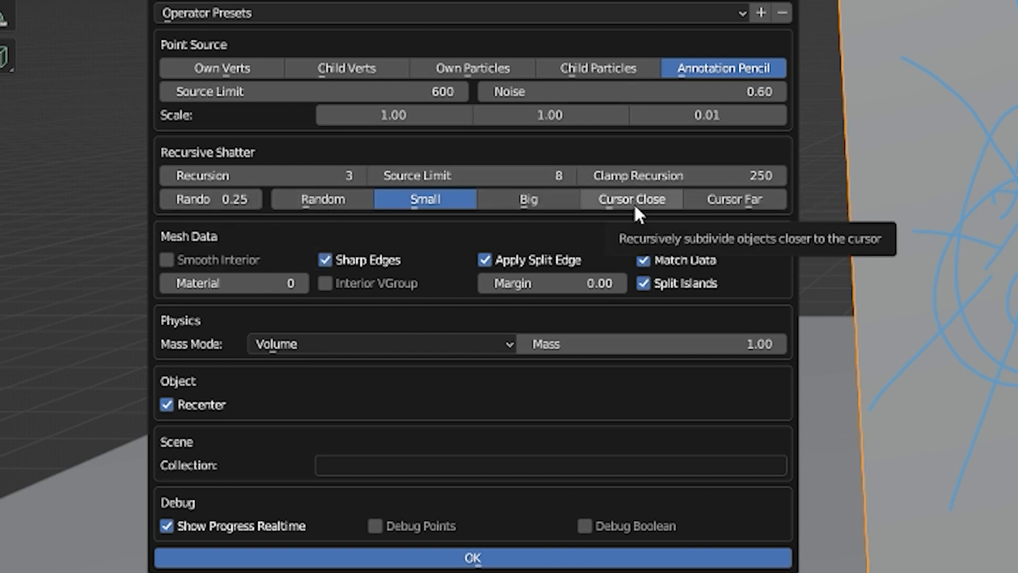
click(619, 202)
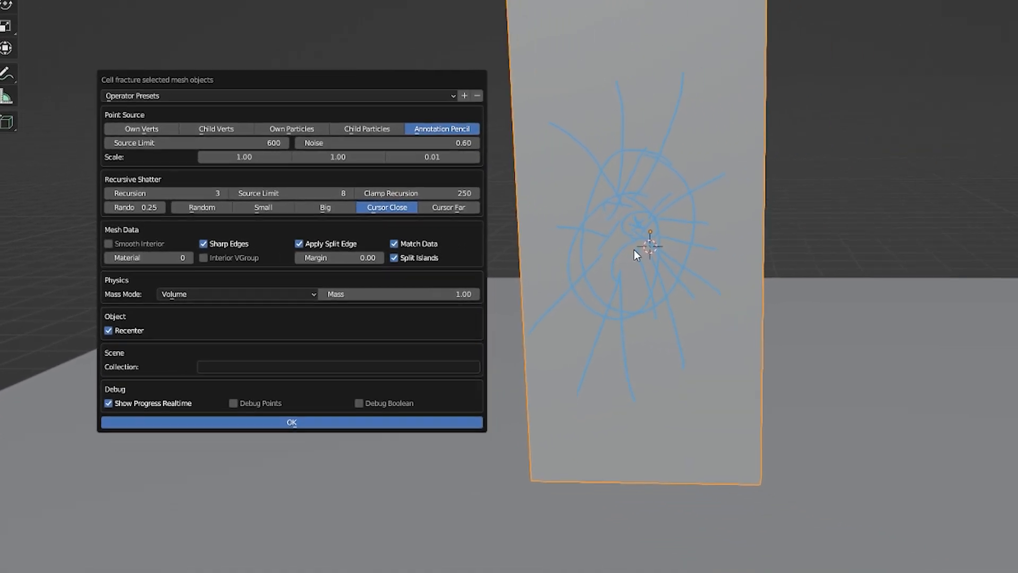
key(Escape)
scroll(625, 256, up, 6)
middle_drag(620, 245, 568, 253)
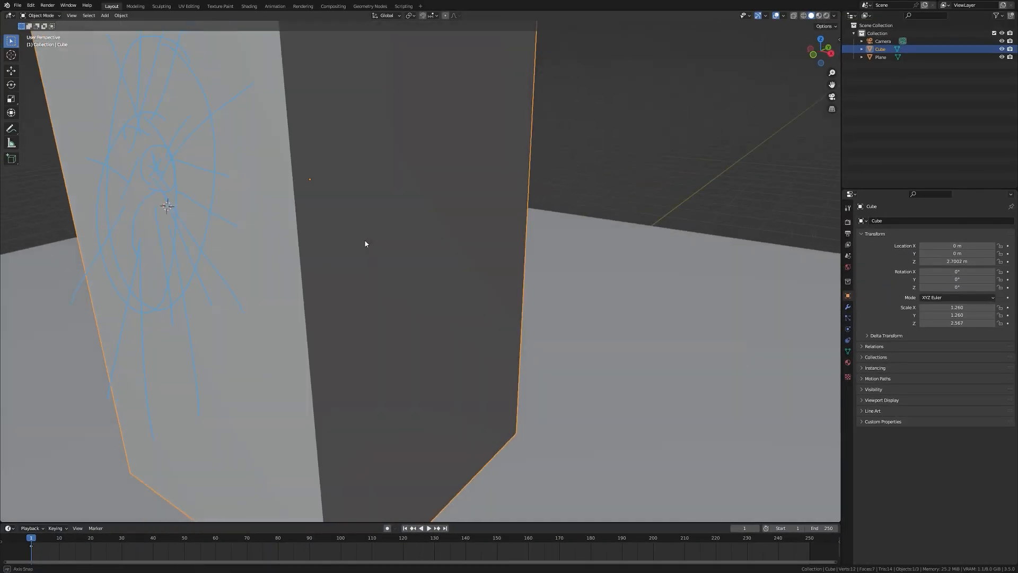
mouse_move(289, 231)
middle_down()
mouse_move(314, 227)
mouse_move(280, 207)
mouse_move(363, 176)
middle_up()
scroll(254, 187, down, 3)
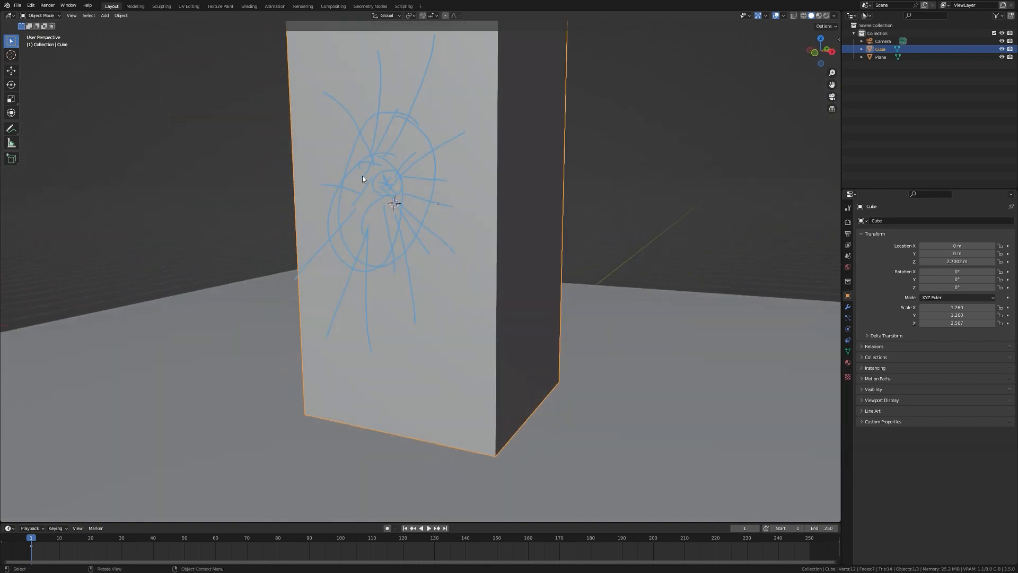
Step: Place the 3D cursor on the block's front face at the centre of the drawn crack lines
shift+click(389, 185)
shift+right_click(388, 186)
click(400, 218)
mouse_move(424, 226)
middle_down()
mouse_move(398, 227)
mouse_move(464, 238)
mouse_move(443, 211)
mouse_move(491, 210)
mouse_move(421, 206)
mouse_move(446, 210)
mouse_move(332, 166)
middle_up()
scroll(494, 206, up, 3)
scroll(460, 222, down, 5)
Step: Reopen Cell Fracture for the block, set Recursive Shatter to Cursor Close and the interior material index to 1
click(124, 16)
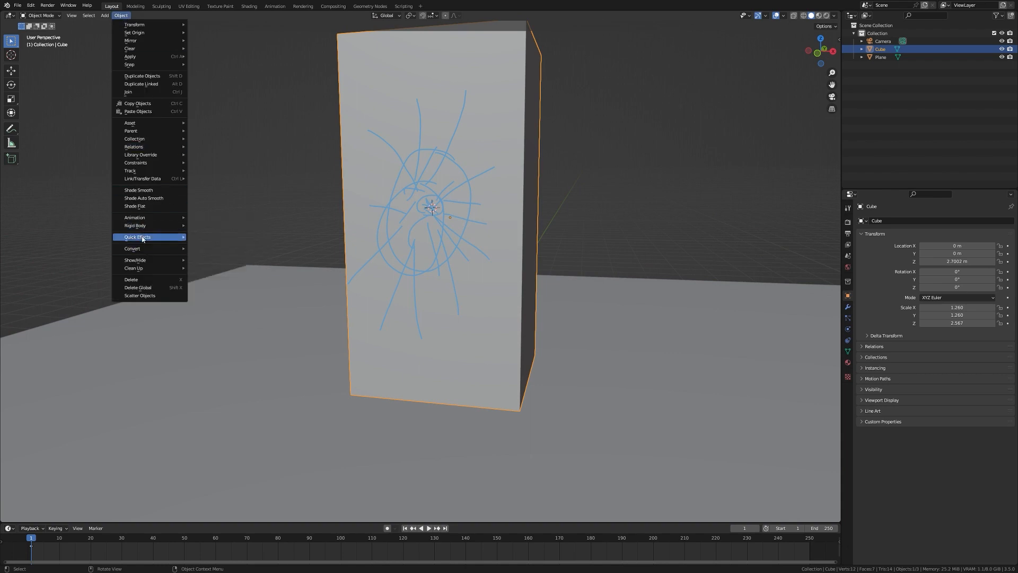
click(228, 274)
drag(265, 281, 232, 164)
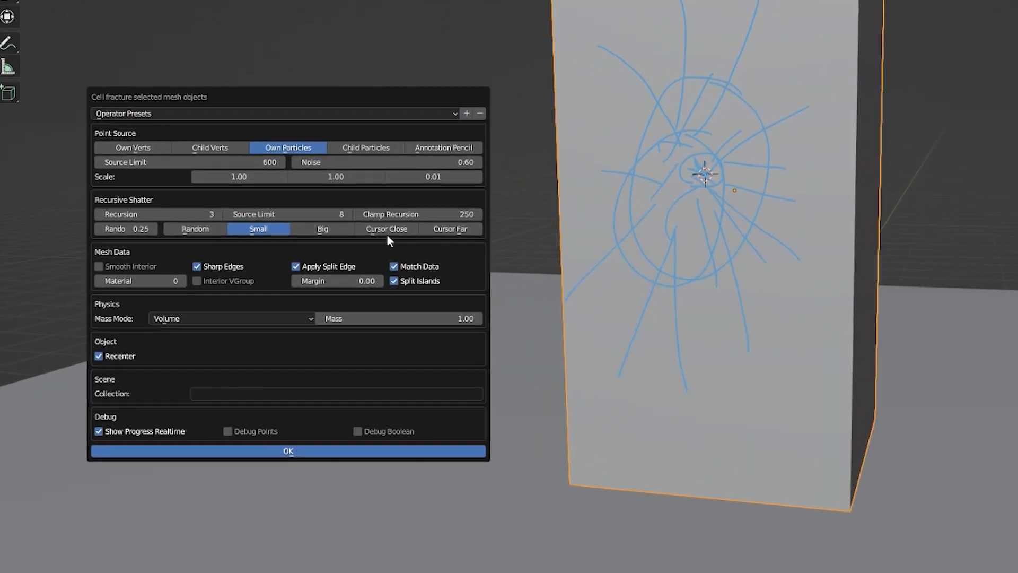
click(229, 241)
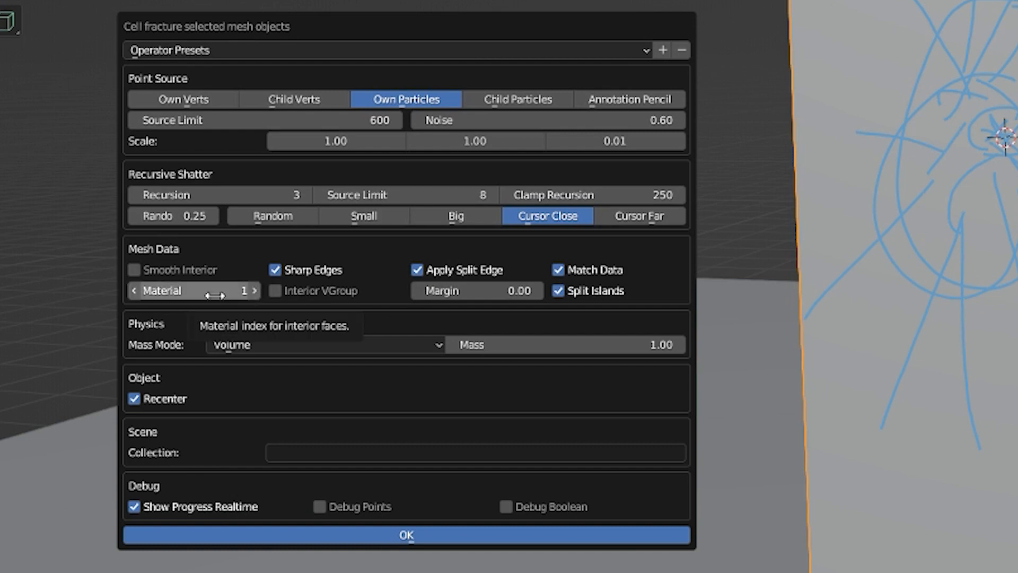
Step: Open the fracture's Mesh Data margin for editing to inspect it at full precision
click(446, 294)
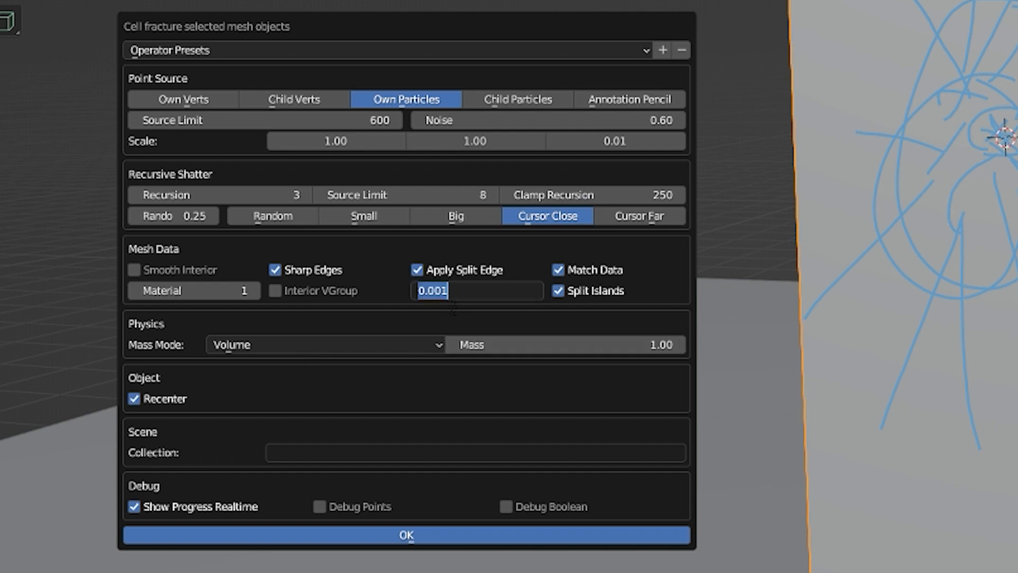
click(447, 308)
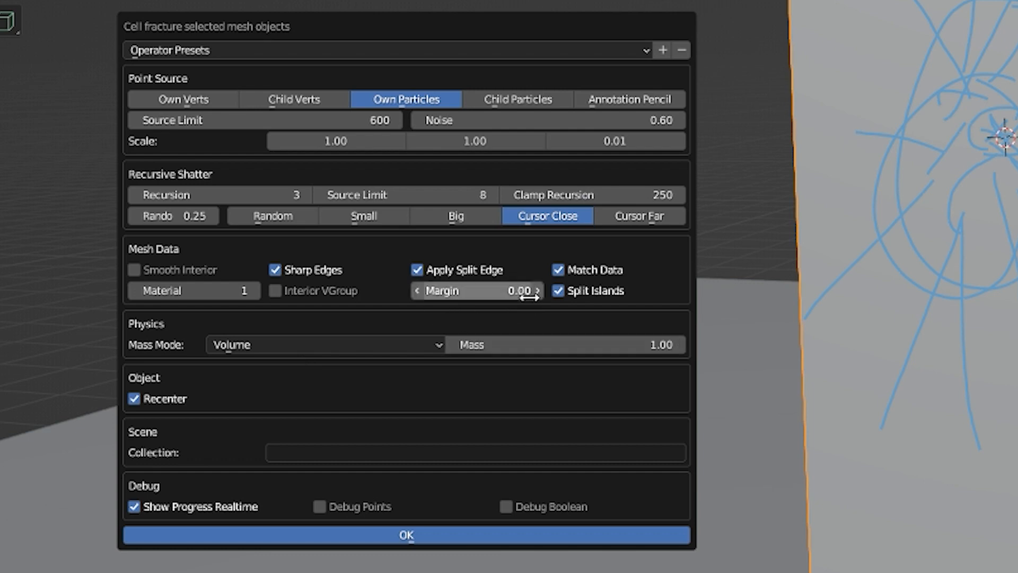
click(477, 291)
click(458, 290)
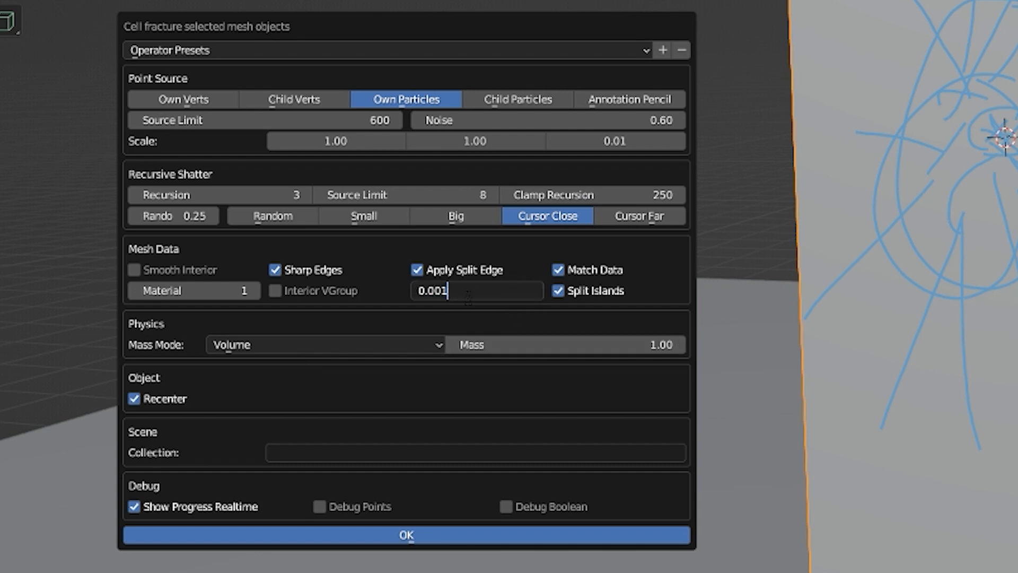
key(BackSpace)
key(Return)
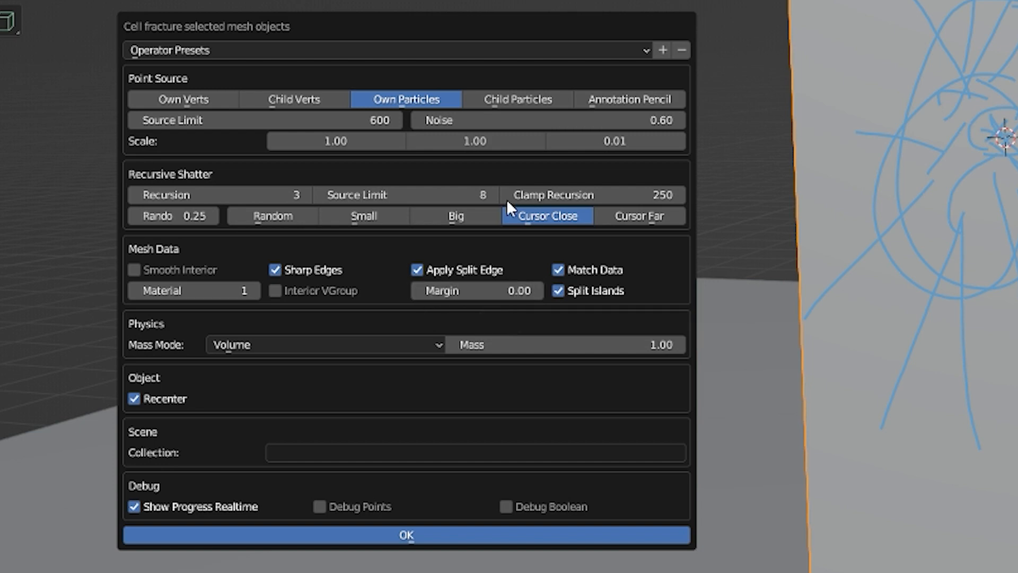
click(479, 291)
key(Return)
Step: Name the fragments' collection "Wood Bits" and run Cell Fracture on the block
text(Wood)
key(BackSpace)
text(d Bits)
key(Return)
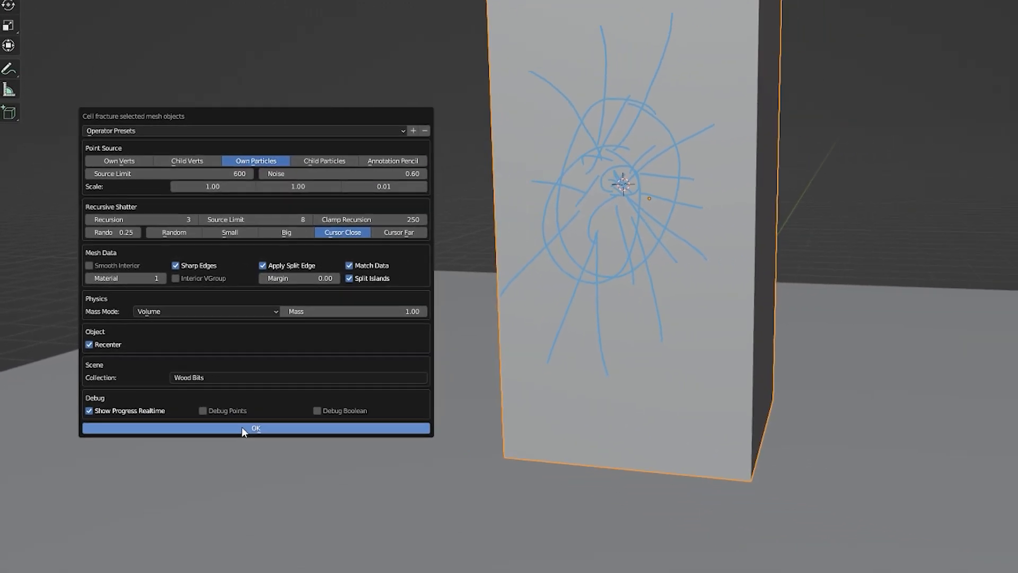
click(242, 429)
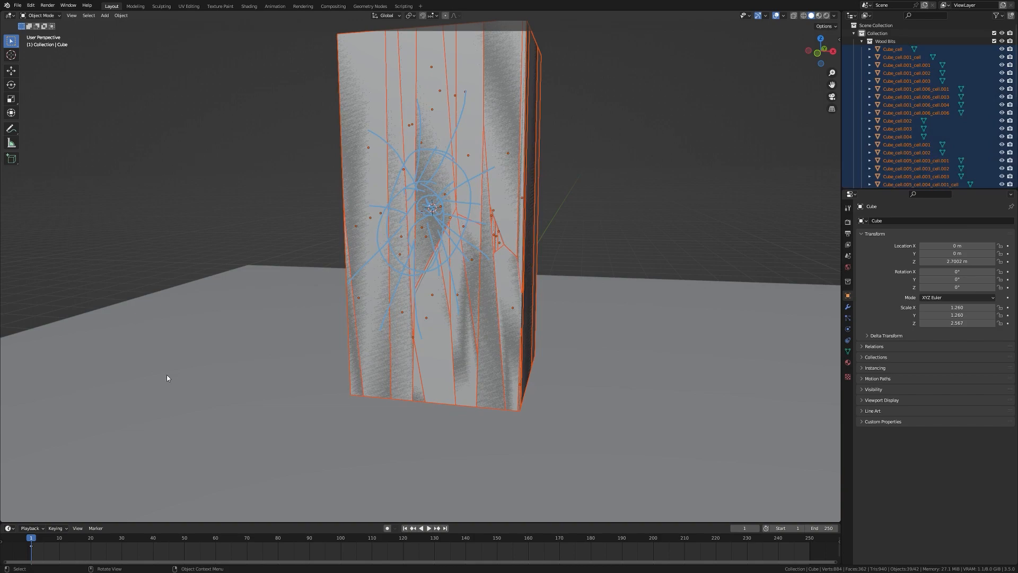
Step: Collapse the Wood Bits collection in the Outliner and hide the original Cube from the viewport and renders
middle_drag(388, 320, 362, 330)
key(alt+a)
middle_drag(441, 156, 525, 158)
click(907, 64)
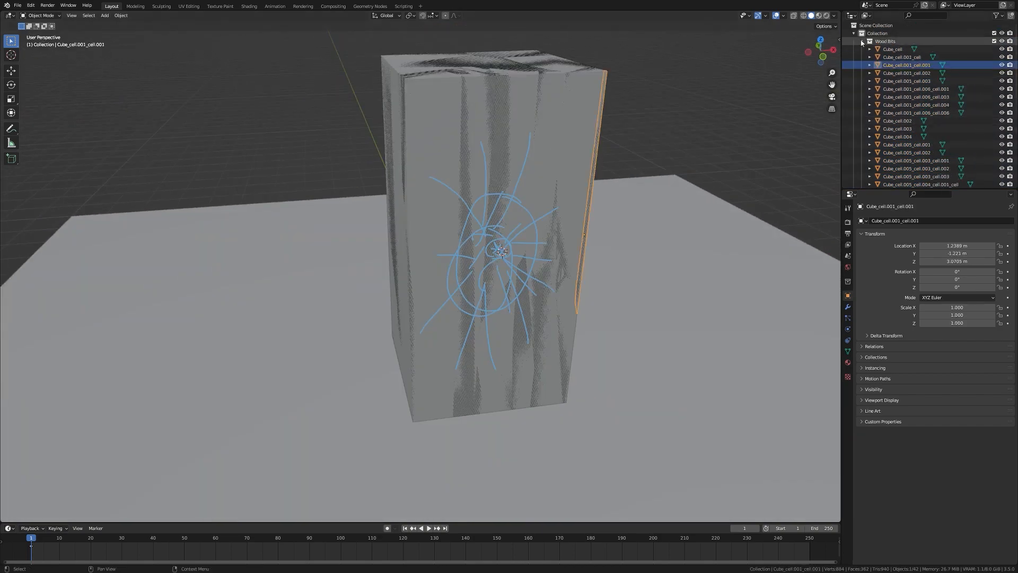
click(860, 42)
click(884, 61)
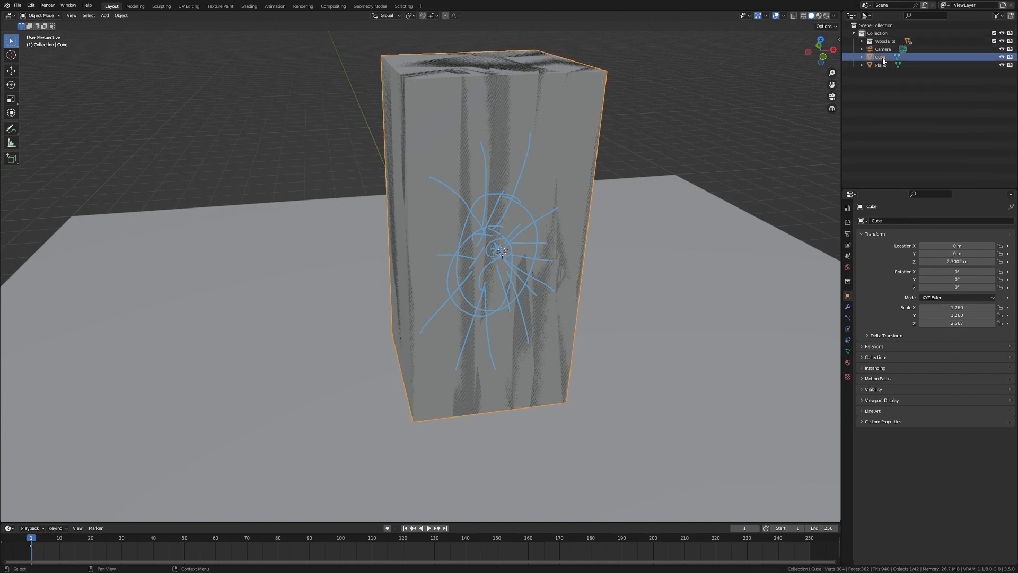
click(1002, 57)
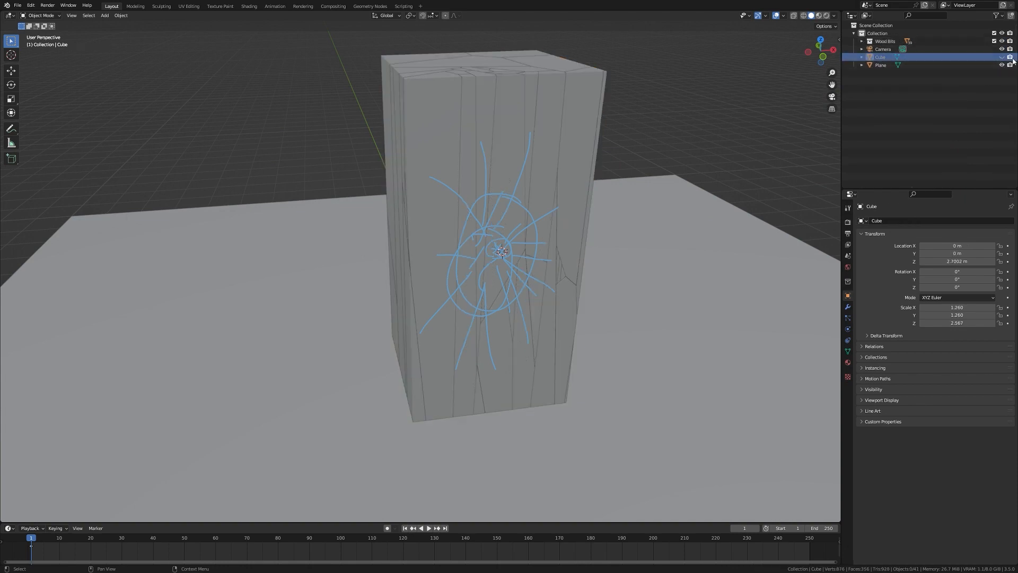
middle_drag(658, 130, 607, 134)
scroll(607, 138, down, 2)
click(1002, 58)
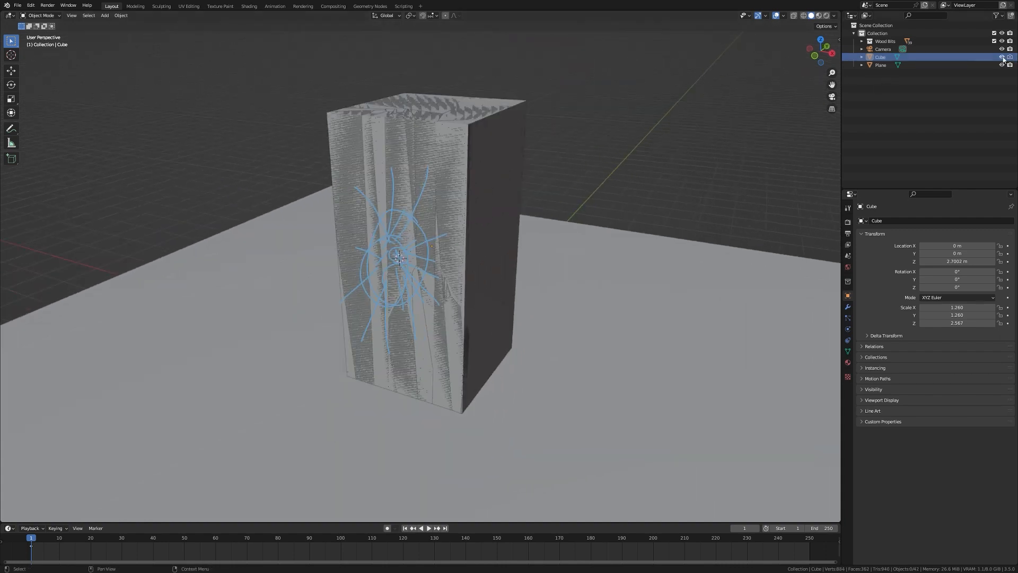
click(1002, 57)
Step: Erase the blue annotation crack lines from the fractured block
middle_drag(753, 133, 547, 177)
click(10, 130)
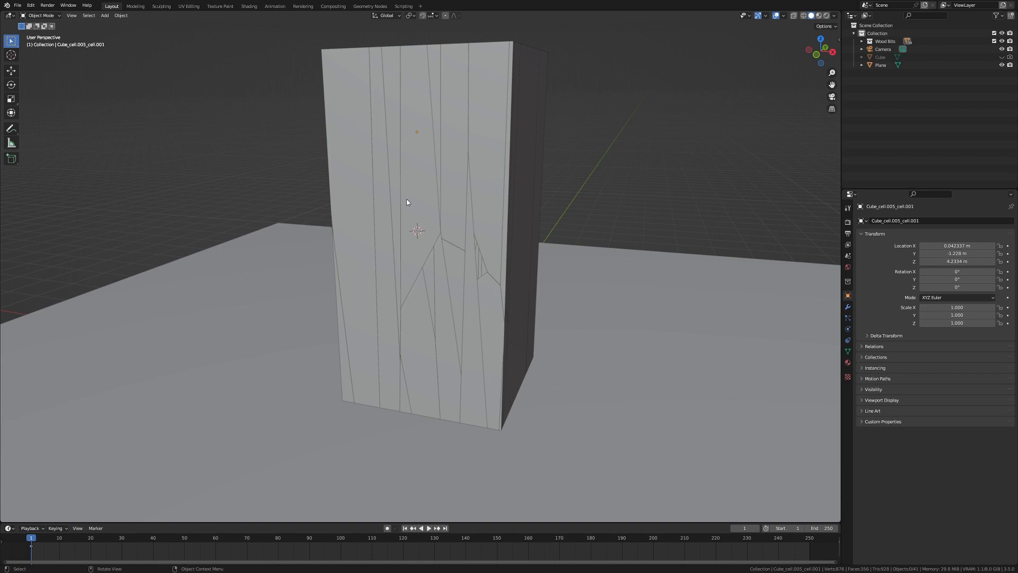
mouse_move(408, 202)
middle_down()
mouse_move(441, 203)
mouse_move(416, 214)
middle_up()
Step: Select the tall fragment along the left side of the block's front face and shatter it with Cell Fracture
click(440, 210)
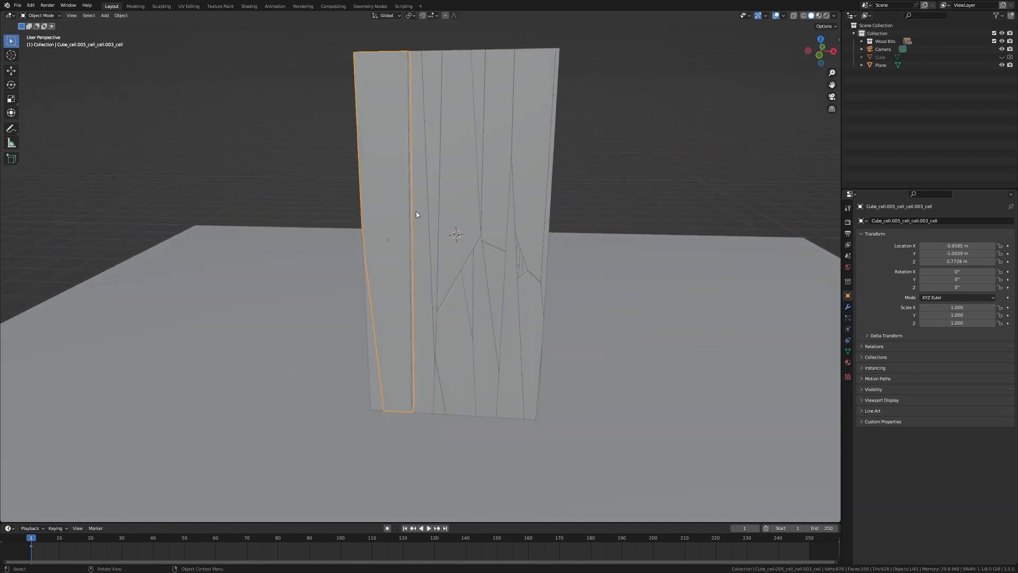
click(120, 16)
mouse_move(153, 238)
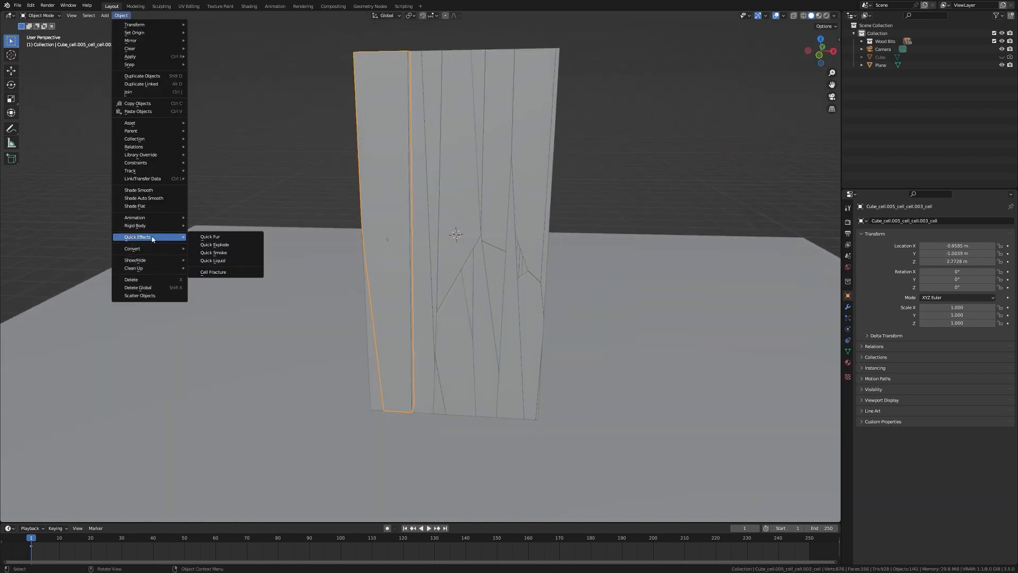
click(205, 272)
click(226, 490)
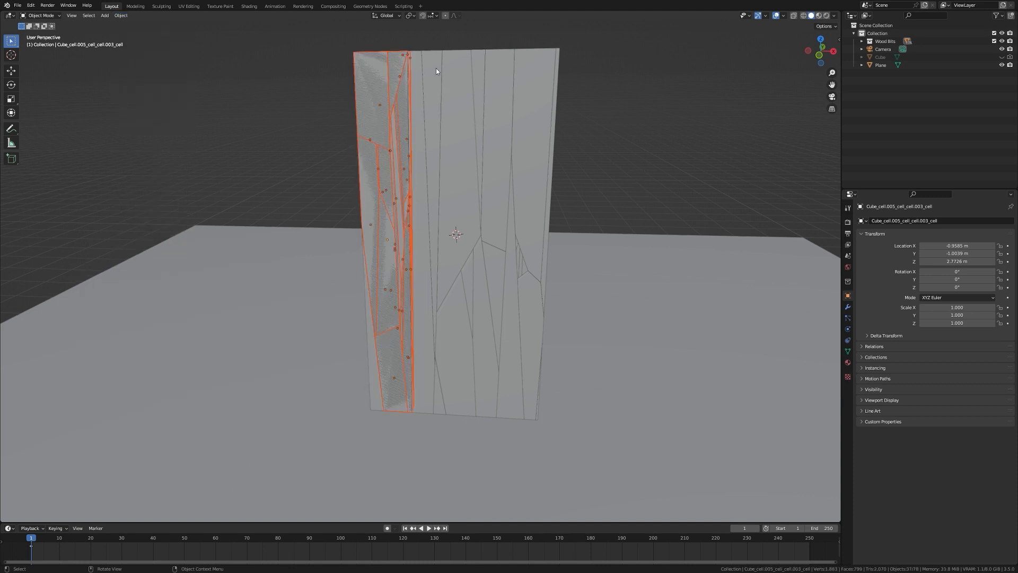
Step: Pull the unfractured original of that tall fragment out of the block and delete it
click(356, 62)
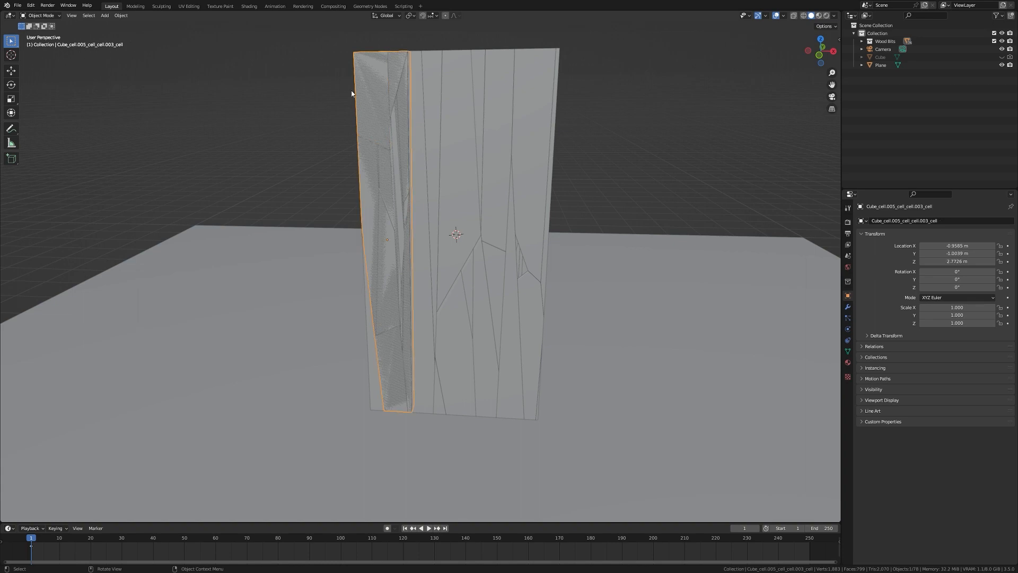
key(g)
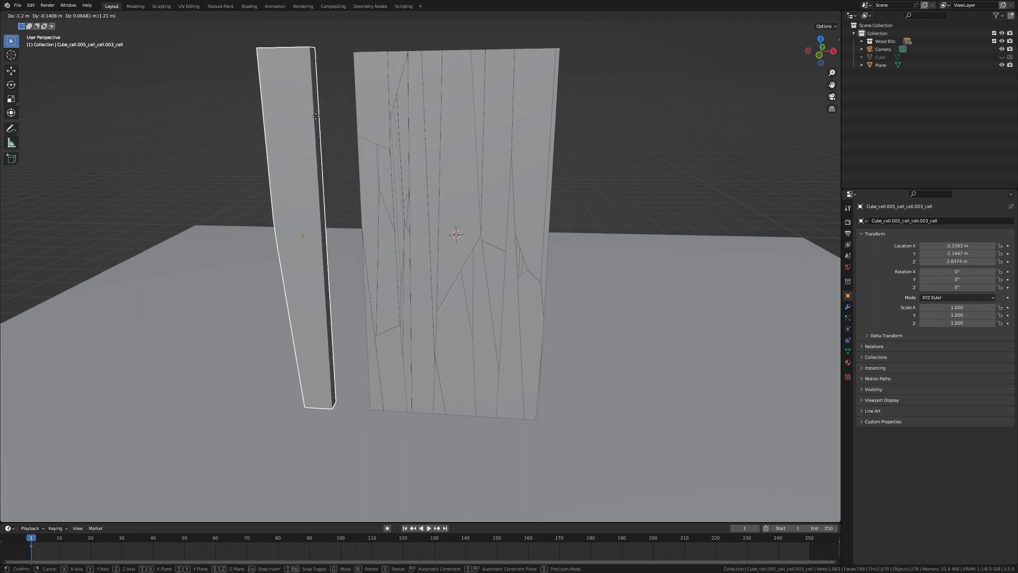
click(300, 122)
key(Delete)
scroll(331, 126, up, 1)
middle_drag(331, 126, 352, 128)
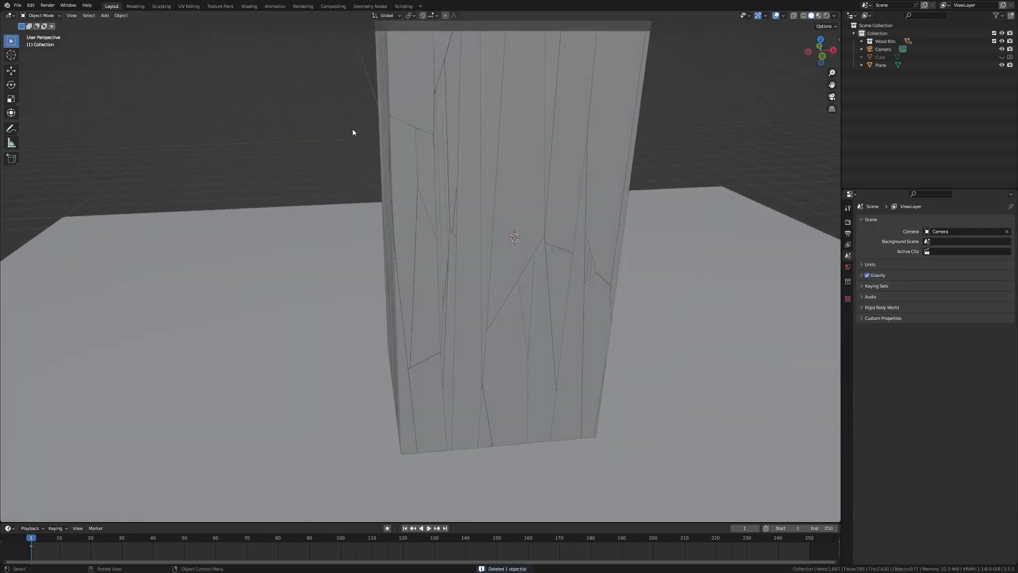
Step: Select the upper wedge-shaped fragment at the middle of the front face and shatter it with Cell Fracture
scroll(352, 128, up, 1)
click(539, 176)
middle_drag(539, 177, 508, 175)
scroll(449, 170, down, 2)
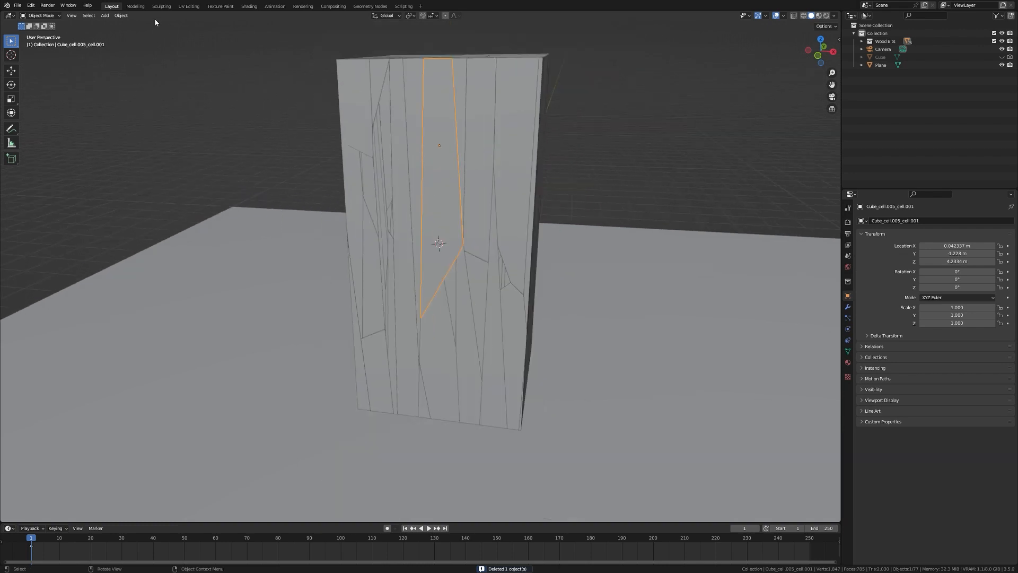
click(121, 15)
mouse_move(159, 237)
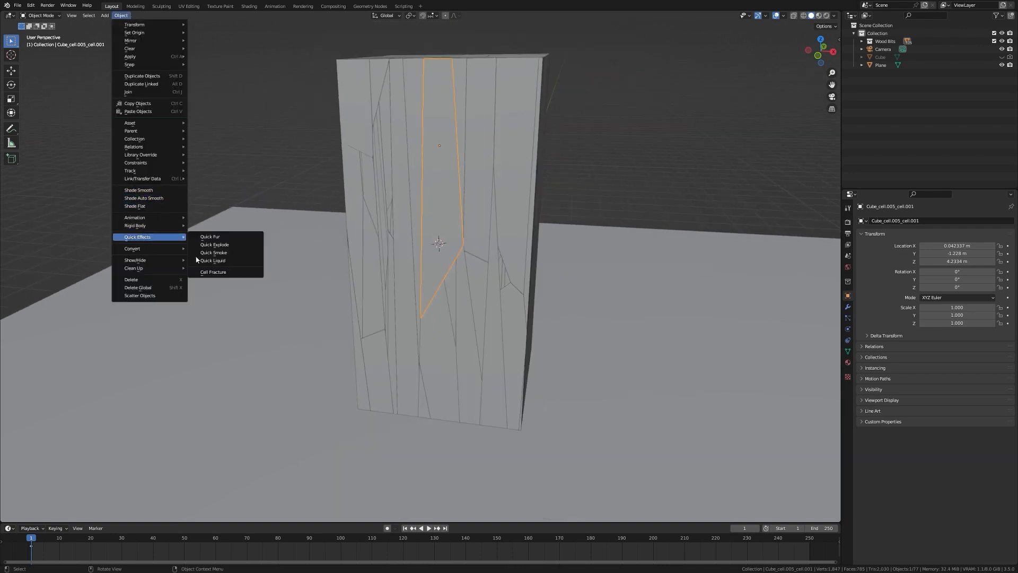
click(212, 272)
click(207, 490)
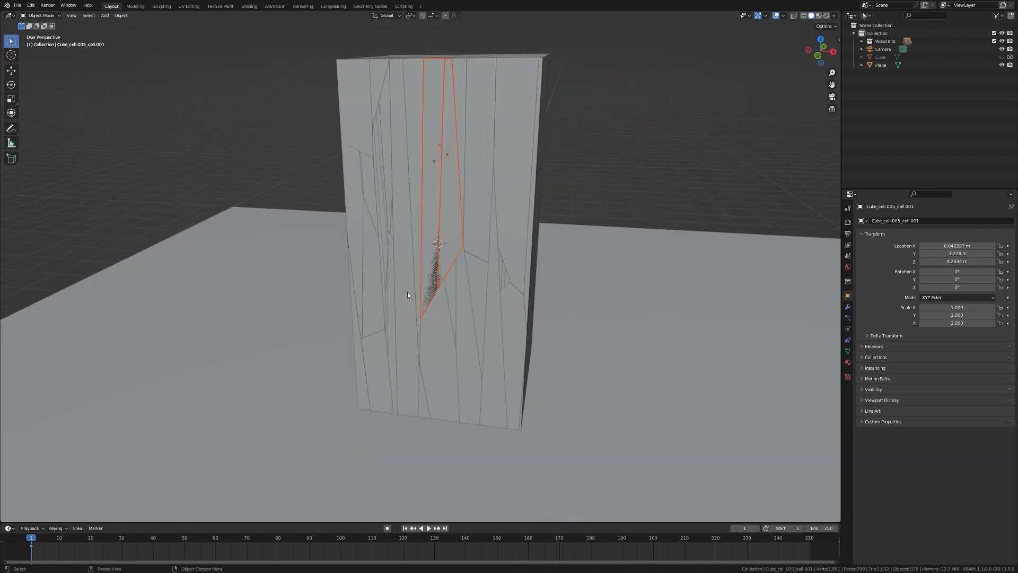
Step: Delete the unfractured original that overlaps the wedge's new pieces and clear the selection
click(432, 275)
key(Delete)
scroll(433, 273, up, 4)
click(434, 250)
scroll(436, 239, down, 6)
click(308, 240)
middle_drag(308, 239, 321, 220)
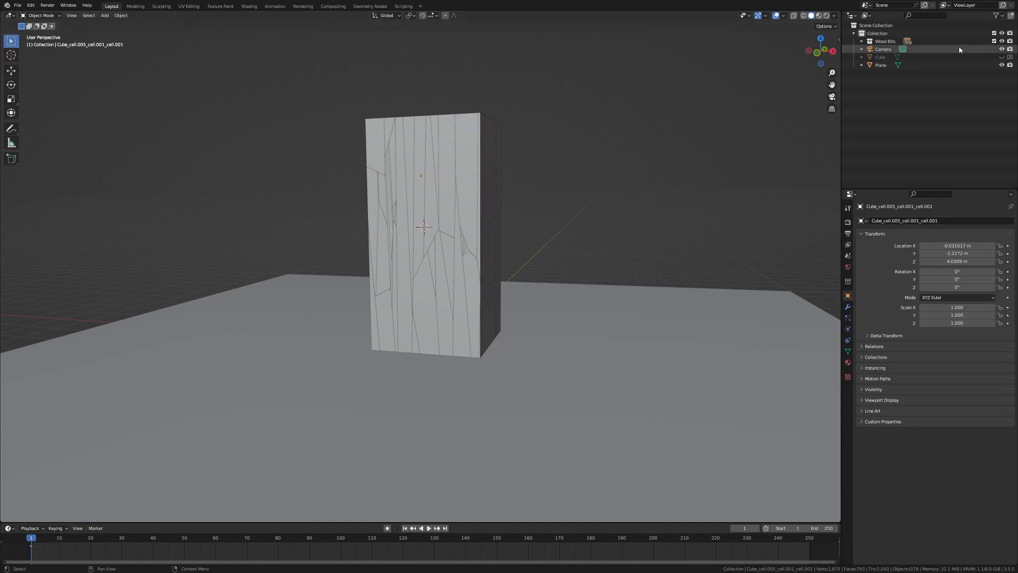
Step: Select all objects in the Wood Bits collection and add them as active rigid bodies
click(882, 41)
right_click(881, 42)
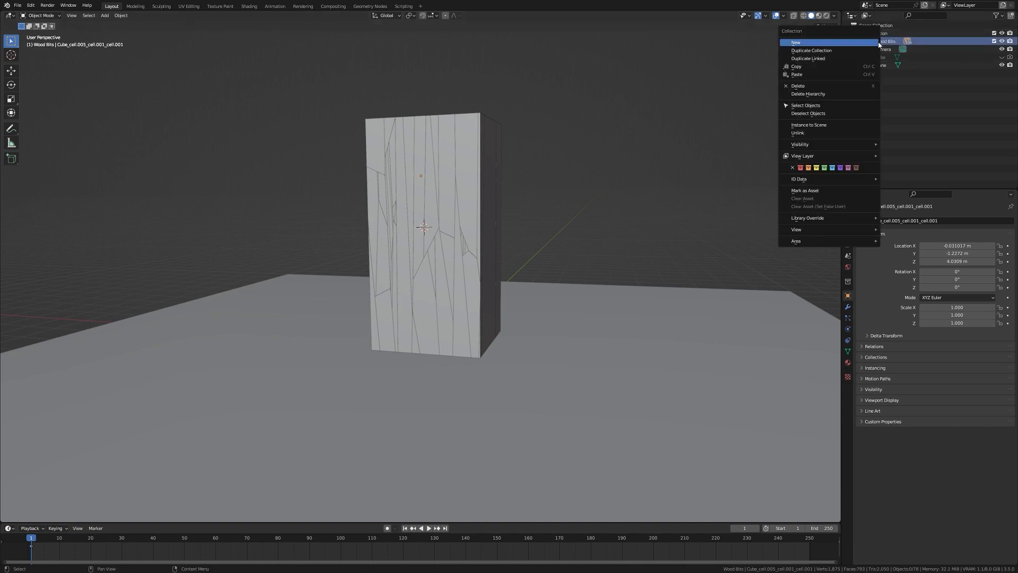
click(809, 105)
middle_drag(569, 90, 467, 160)
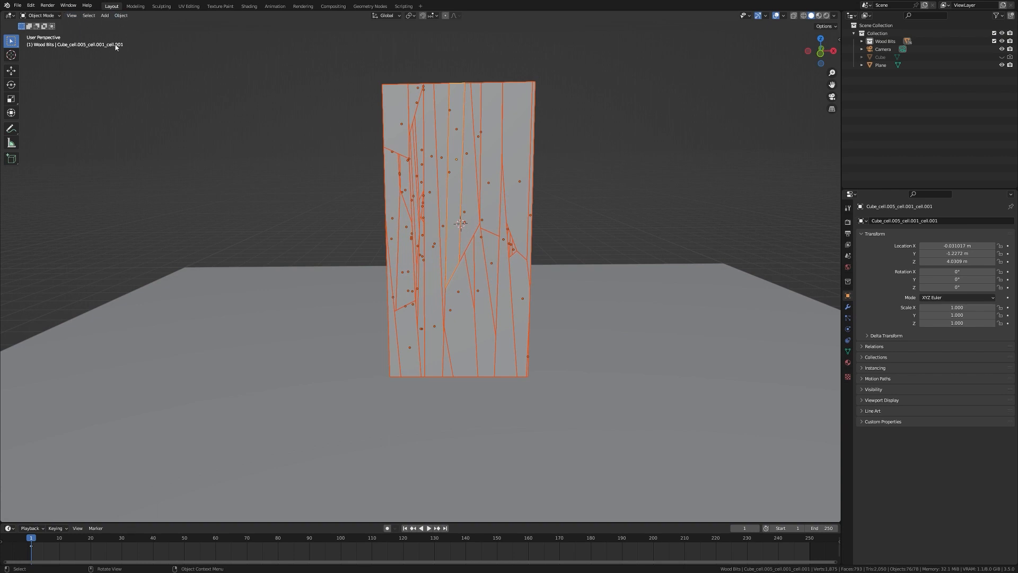
click(122, 15)
mouse_move(155, 228)
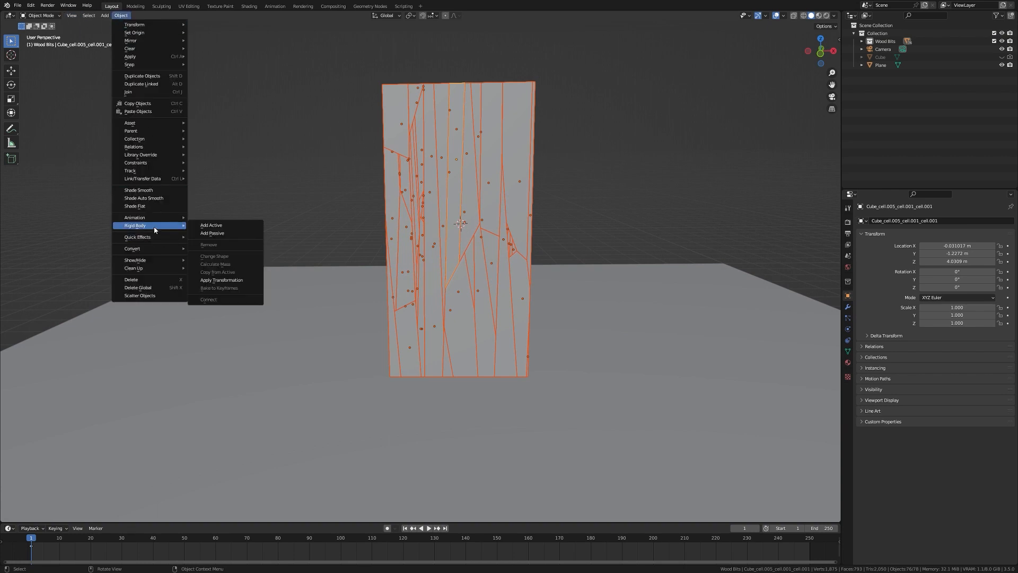
click(213, 226)
Step: Select the ground plane and add it as a passive rigid body
scroll(237, 311, down, 5)
click(237, 311)
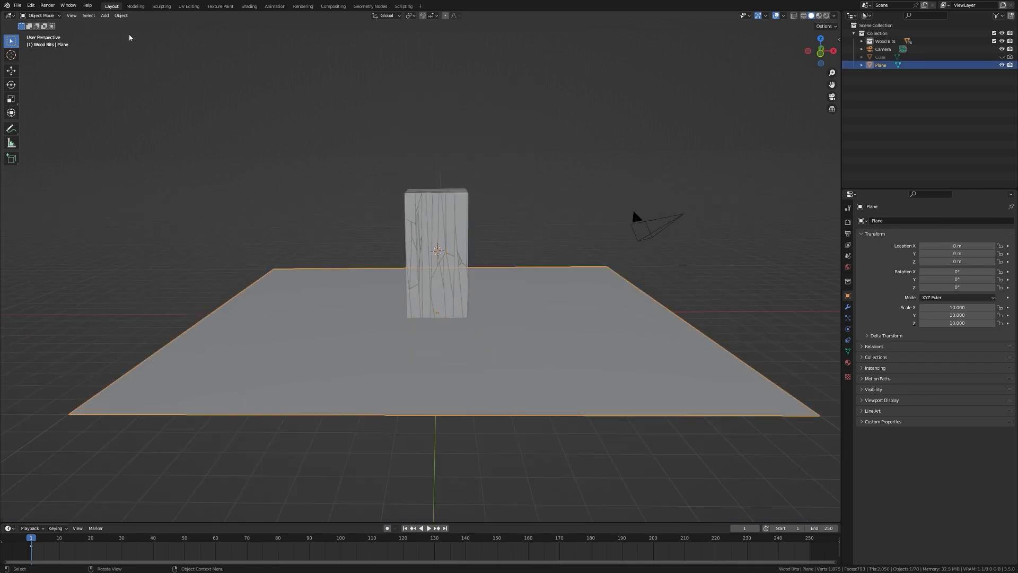
click(121, 16)
mouse_move(151, 226)
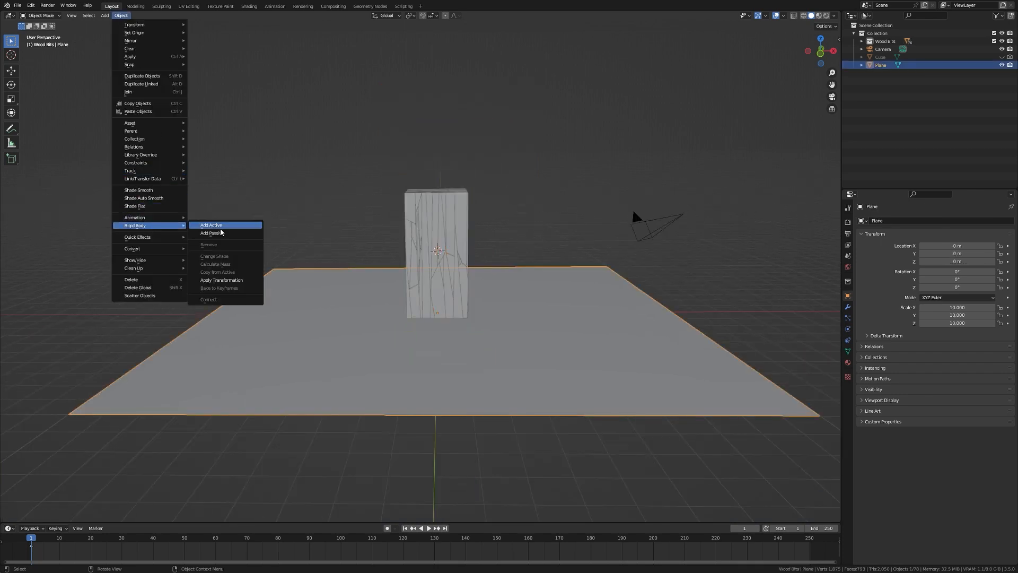
click(220, 234)
click(220, 237)
Step: Play the rigid body simulation, watch the fragments from several angles, and return to frame 1
middle_drag(220, 236, 565, 235)
key(space)
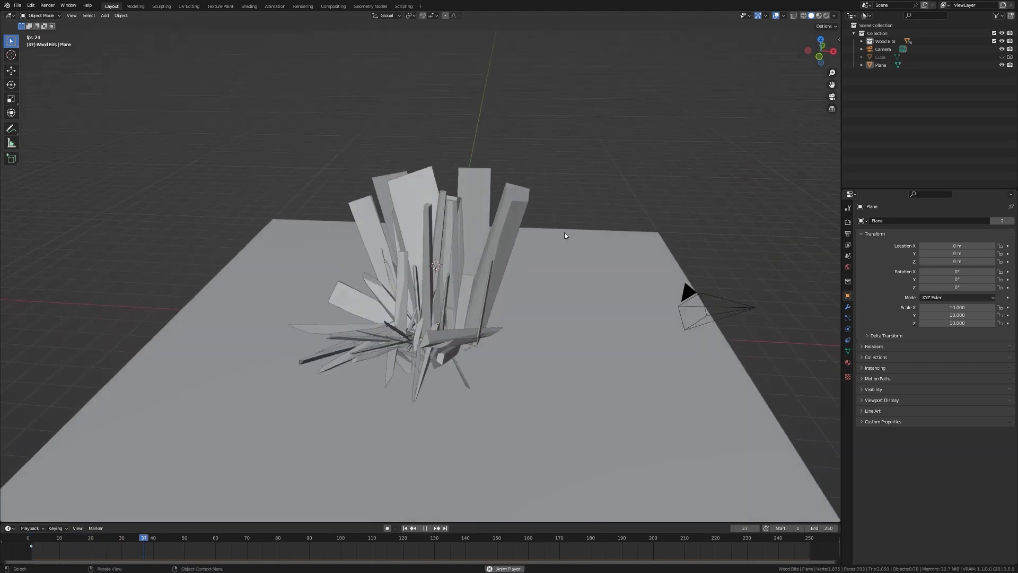
middle_drag(419, 231, 526, 227)
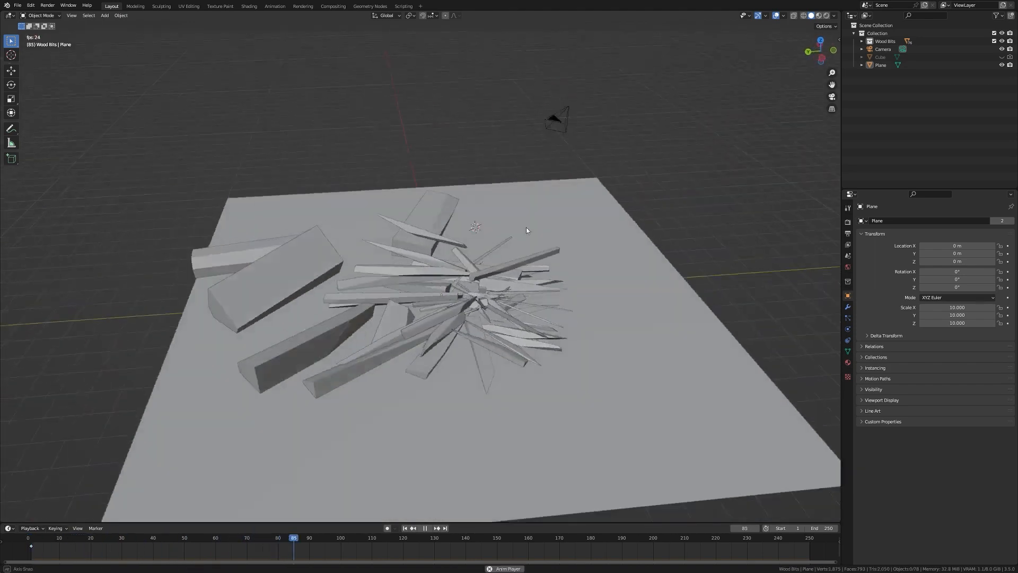
middle_drag(381, 233, 447, 282)
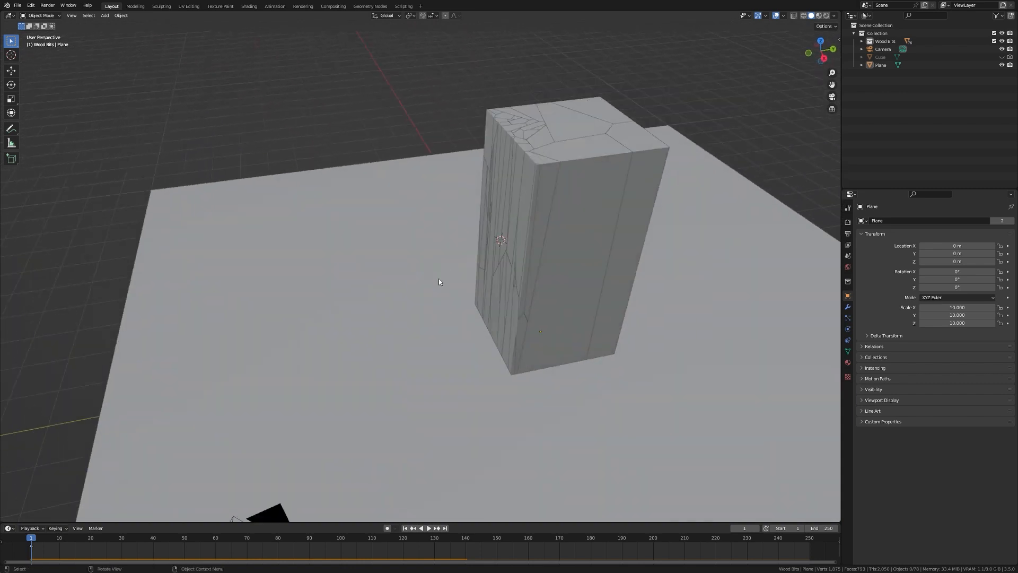
Step: Add a UV sphere at the 3D cursor in front of the block and scale it to about 0.258
key(shift+a)
mouse_move(447, 282)
click(463, 302)
scroll(571, 244, down, 8)
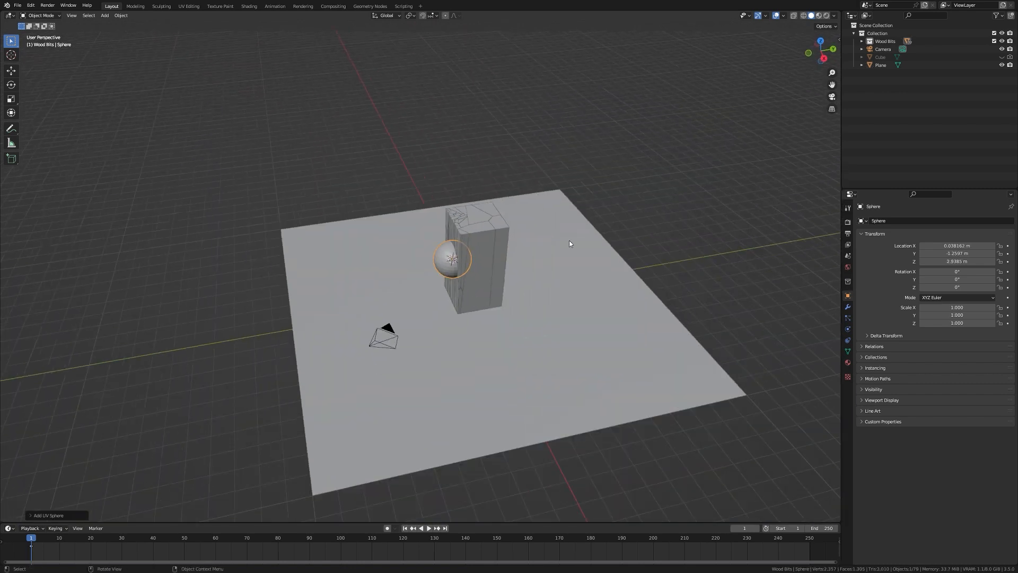
scroll(571, 244, up, 9)
key(s)
click(555, 209)
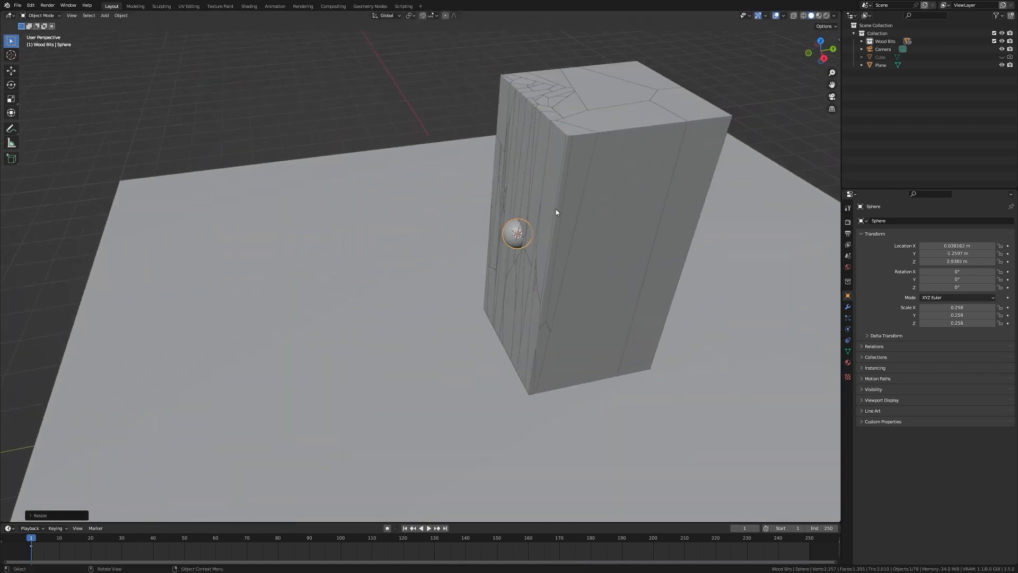
middle_drag(556, 209, 637, 183)
scroll(638, 183, up, 3)
middle_drag(489, 211, 501, 206)
scroll(495, 196, down, 6)
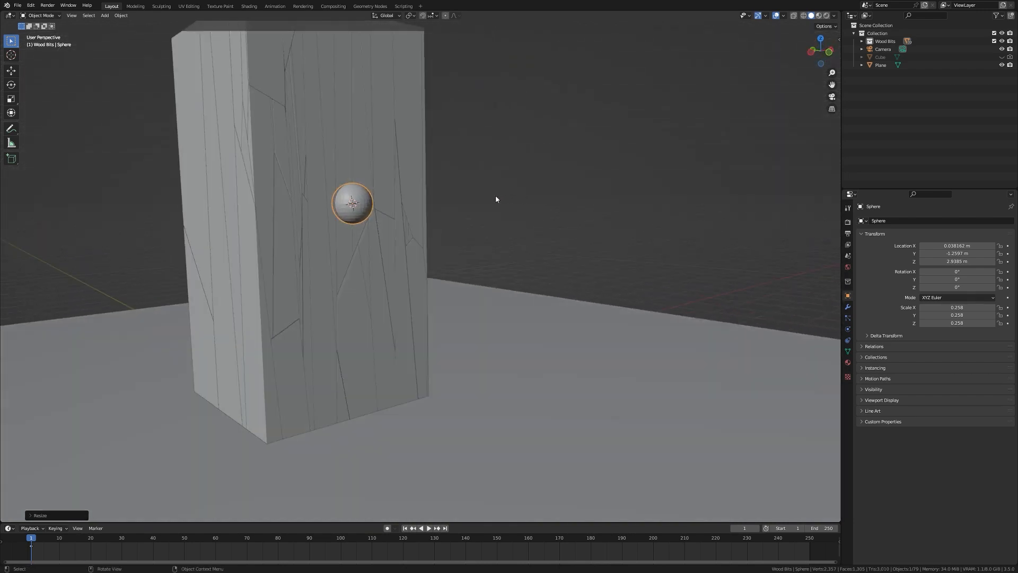
Step: Move the sphere along Y away from the block, to just beyond the edge of the ground plane
middle_drag(365, 263, 419, 320)
key(g)
key(y)
click(549, 353)
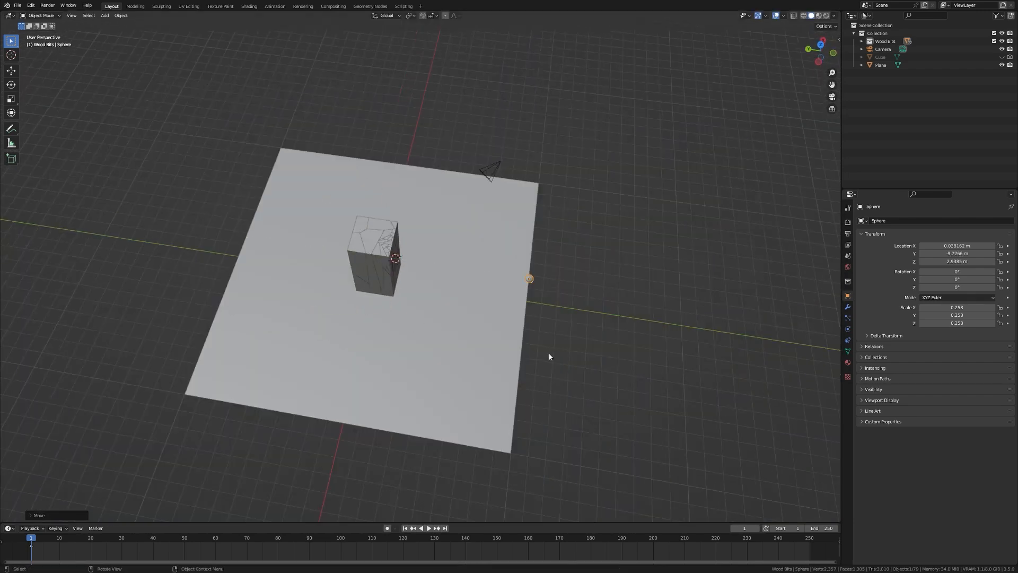
middle_drag(549, 353, 459, 291)
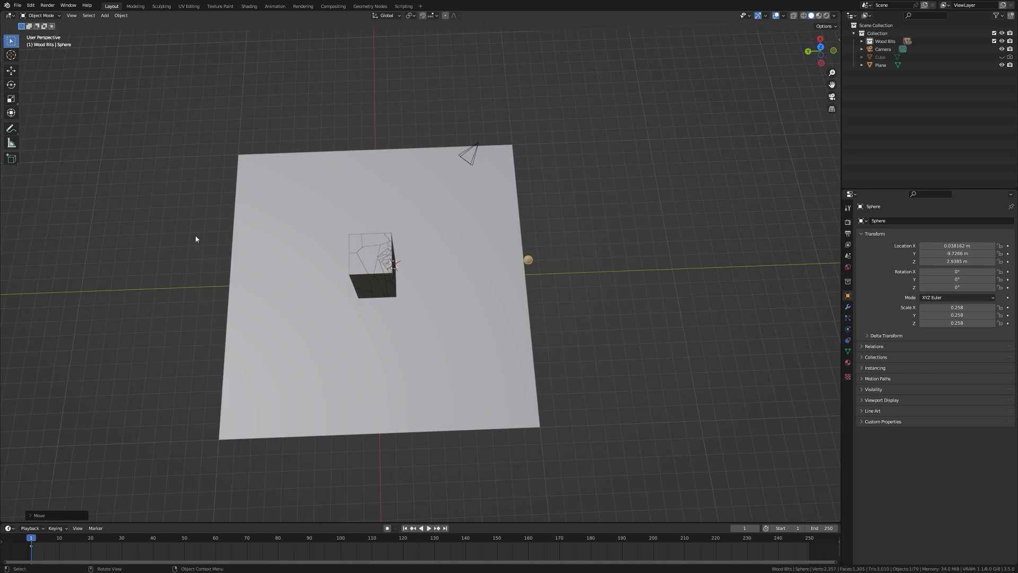
scroll(312, 296, up, 4)
middle_drag(340, 320, 301, 286)
middle_drag(522, 339, 481, 276)
key(g)
key(y)
click(477, 274)
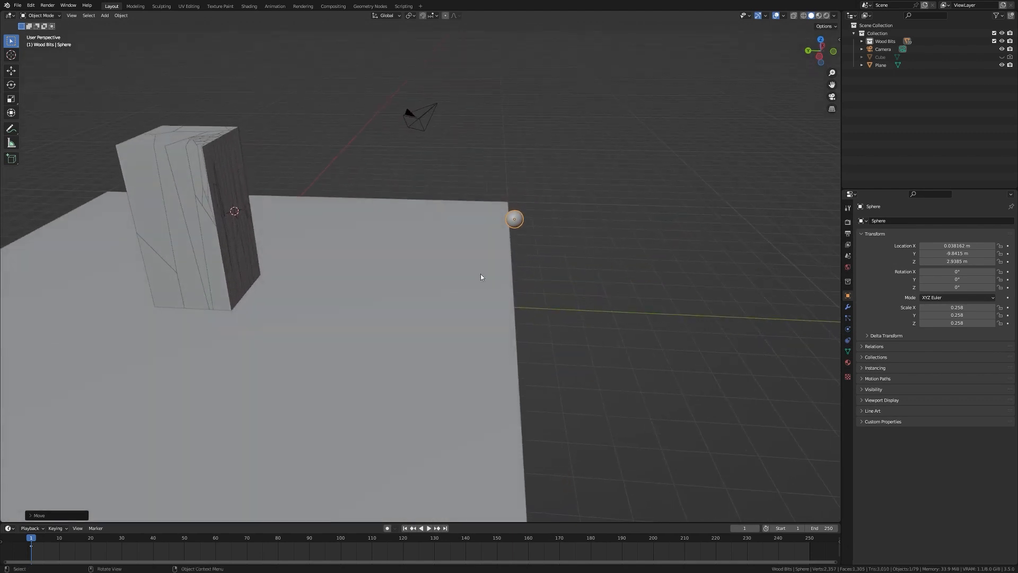
Step: Insert a Location & Rotation keyframe for the sphere at frame 1
key(i)
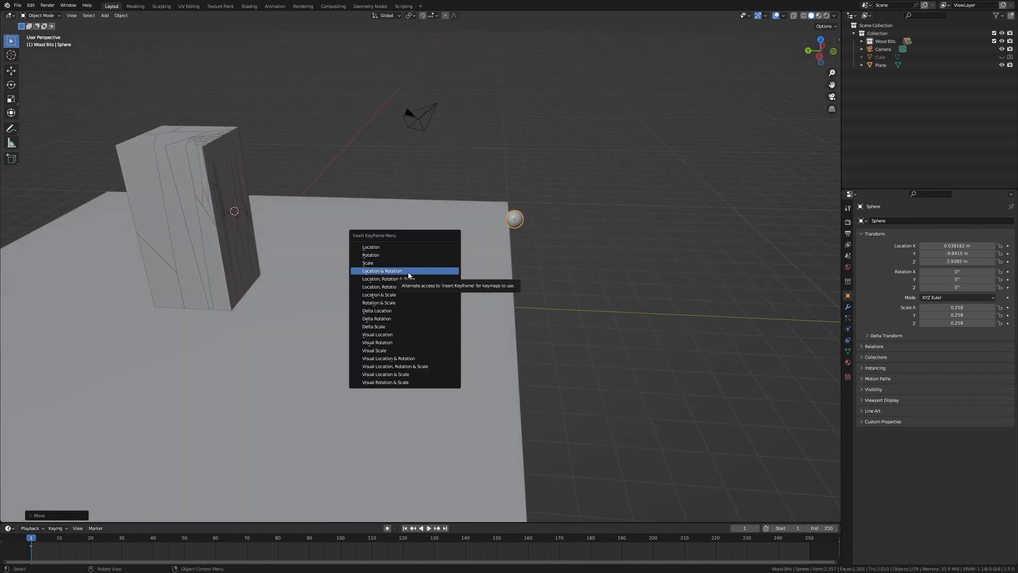
click(408, 273)
scroll(413, 332, down, 6)
shift+middle_drag(325, 307, 413, 345)
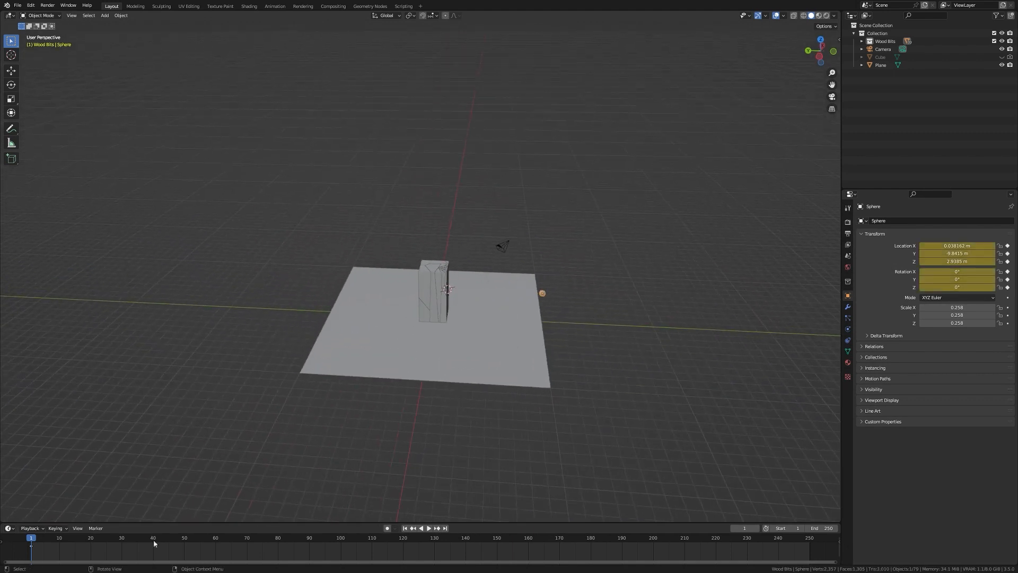
Step: At frame 69, move the sphere along Y to the opposite side of the plane and insert a Location & Rotation keyframe
key(space)
drag(44, 545, 195, 562)
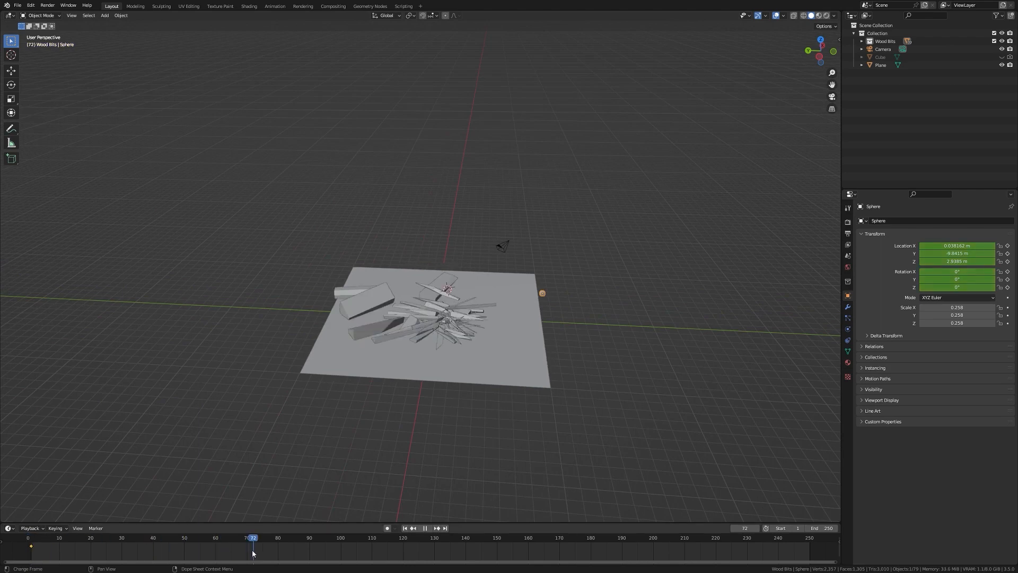
scroll(588, 330, up, 2)
key(g)
key(y)
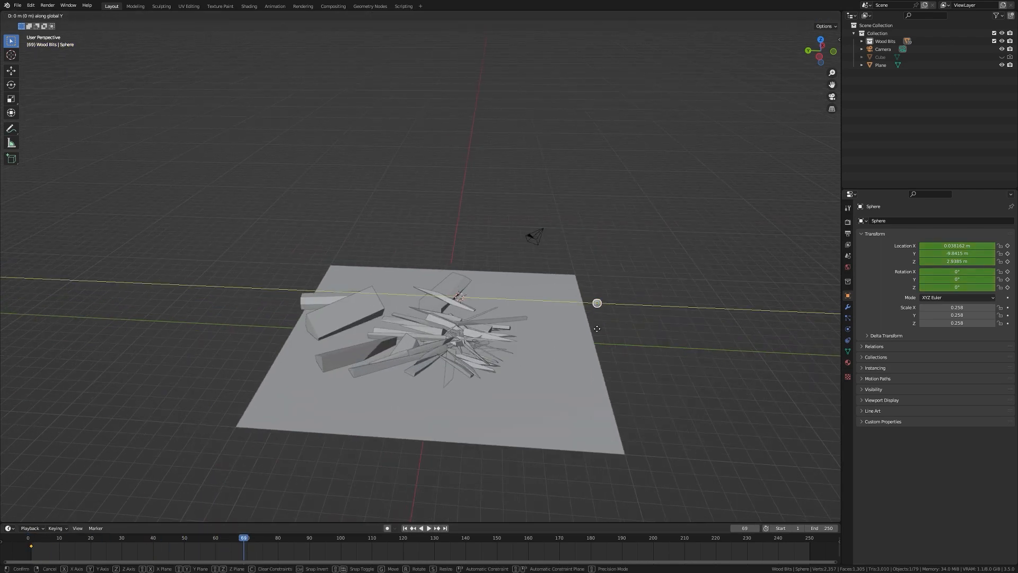
click(295, 346)
mouse_move(294, 346)
middle_down()
mouse_move(318, 333)
mouse_move(316, 319)
mouse_move(282, 337)
middle_up()
key(i)
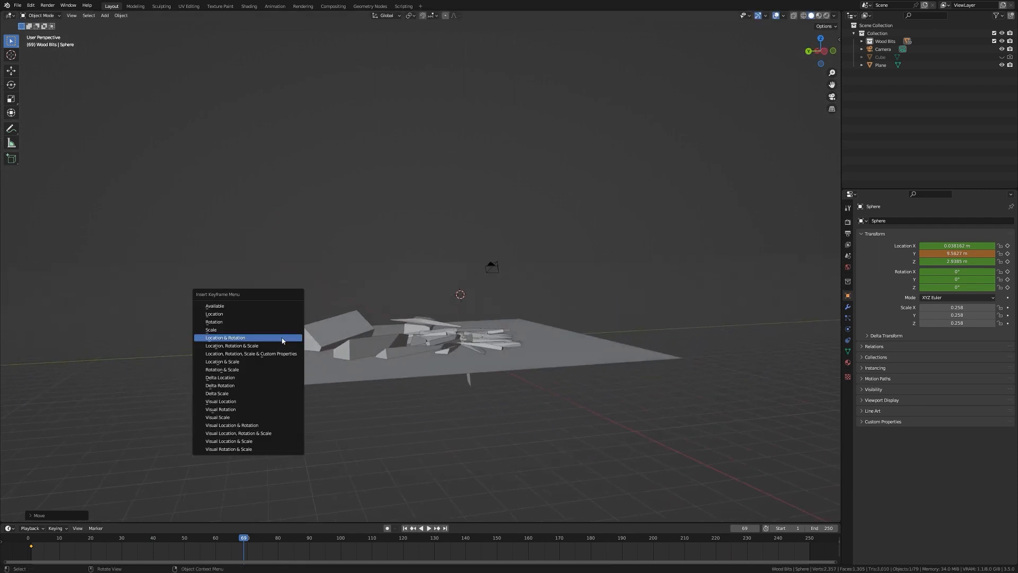
click(225, 338)
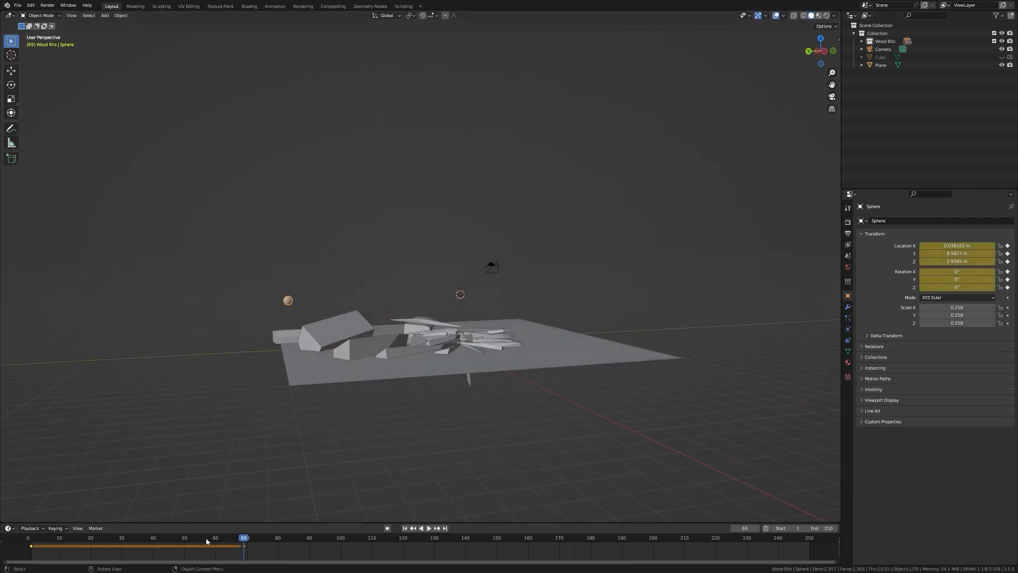
Step: Set the interpolation of all the sphere's keyframes to Linear
key(a)
key(t)
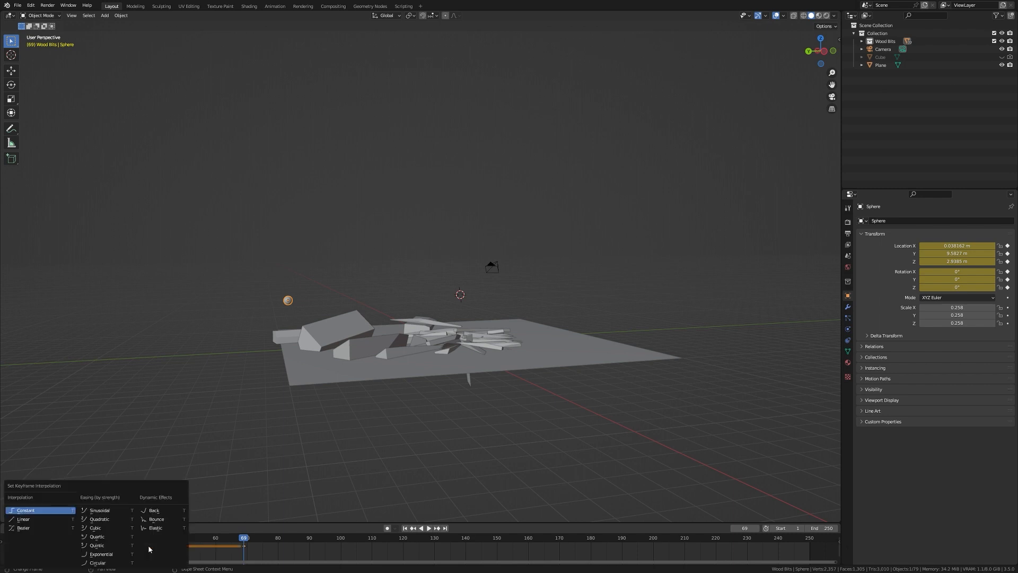
click(30, 521)
middle_drag(64, 496, 94, 480)
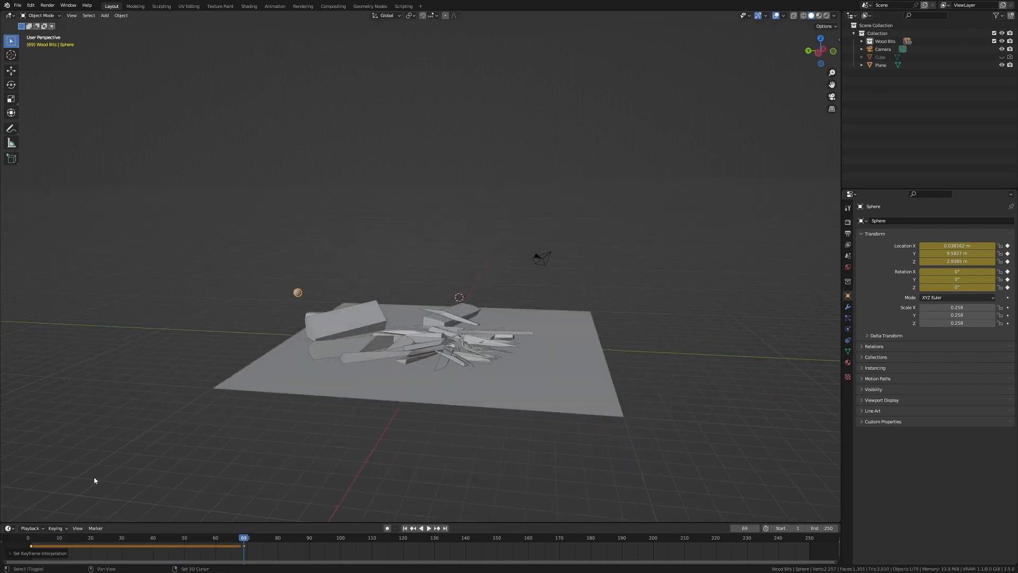
Step: Play the animation from the start several times, examine how the sphere passes the block, and return to frame 1
key(shift+Left)
key(space)
middle_drag(478, 107, 582, 308)
key(shift+Left)
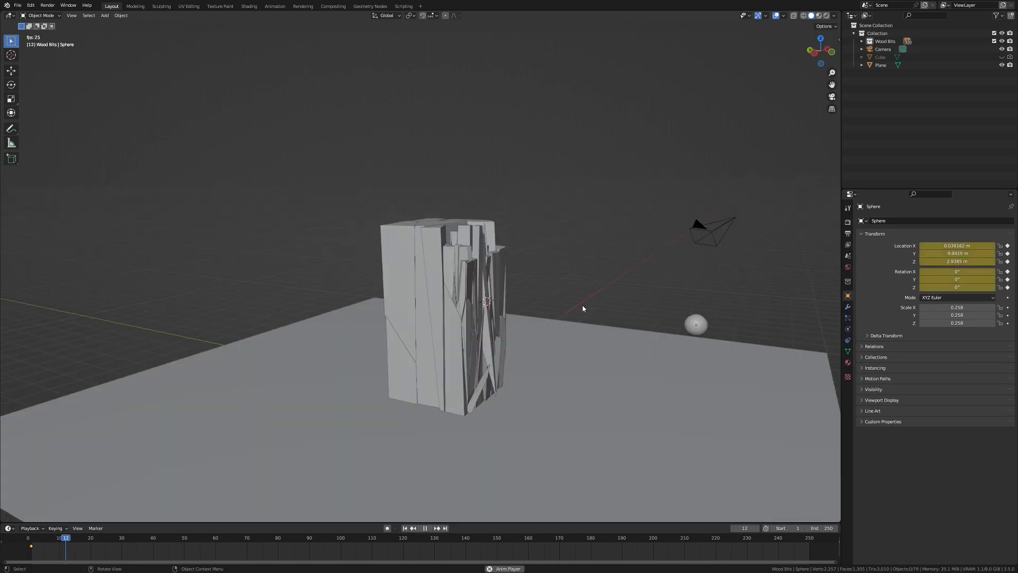
key(shift+Left)
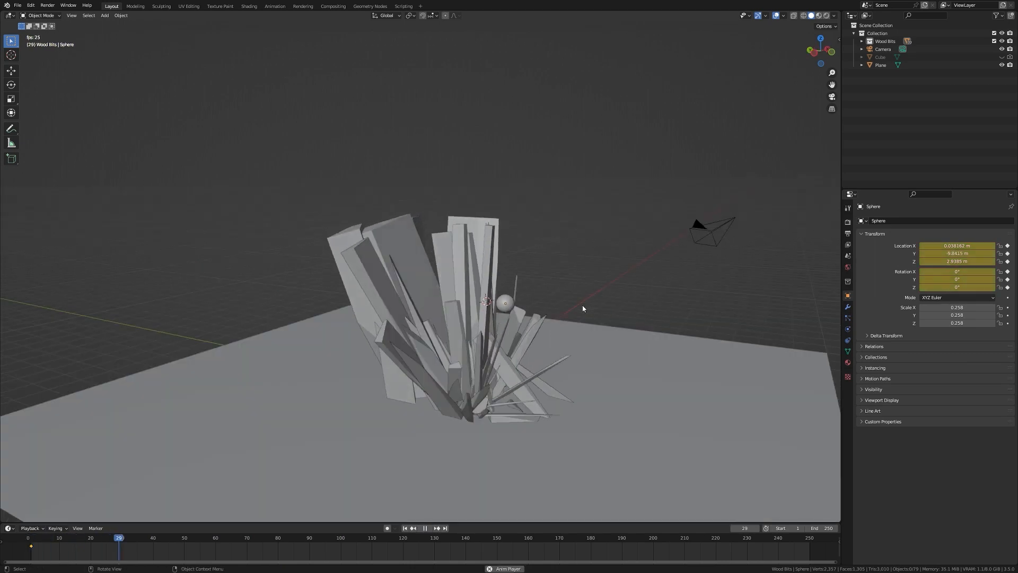
key(space)
scroll(406, 289, up, 3)
key(space)
key(space)
scroll(373, 309, down, 2)
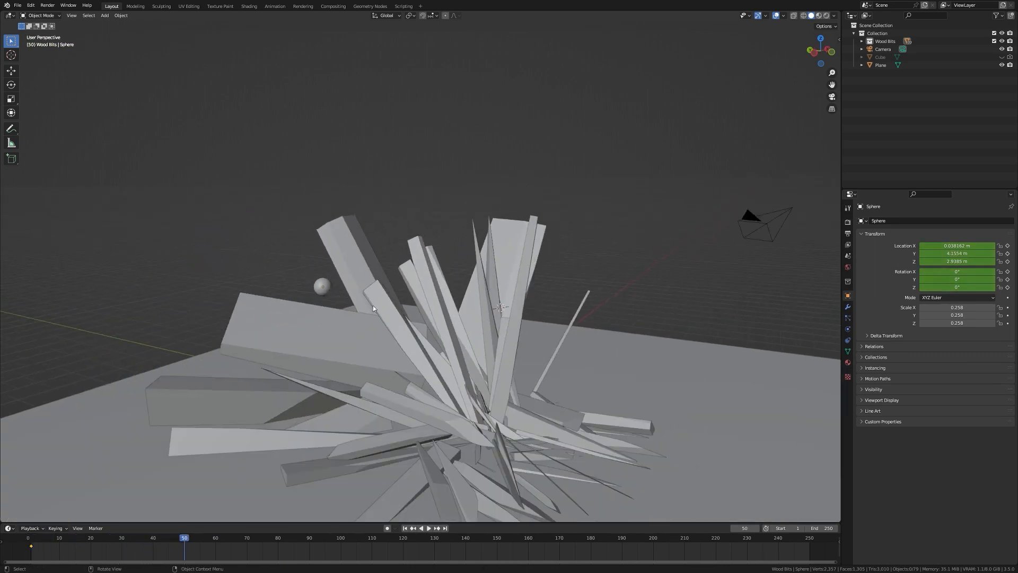
key(shift+Left)
key(space)
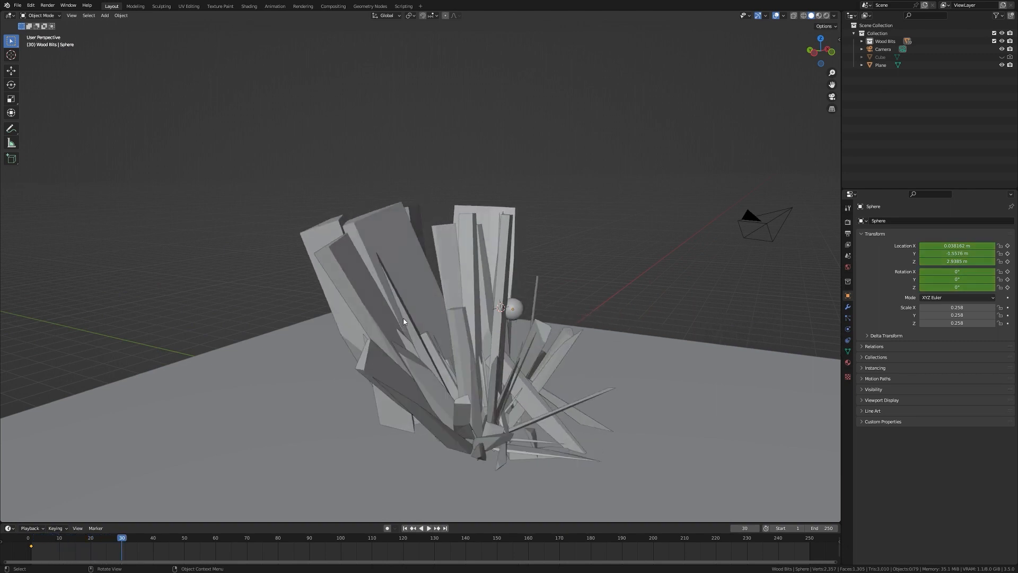
key(Escape)
scroll(496, 271, down, 2)
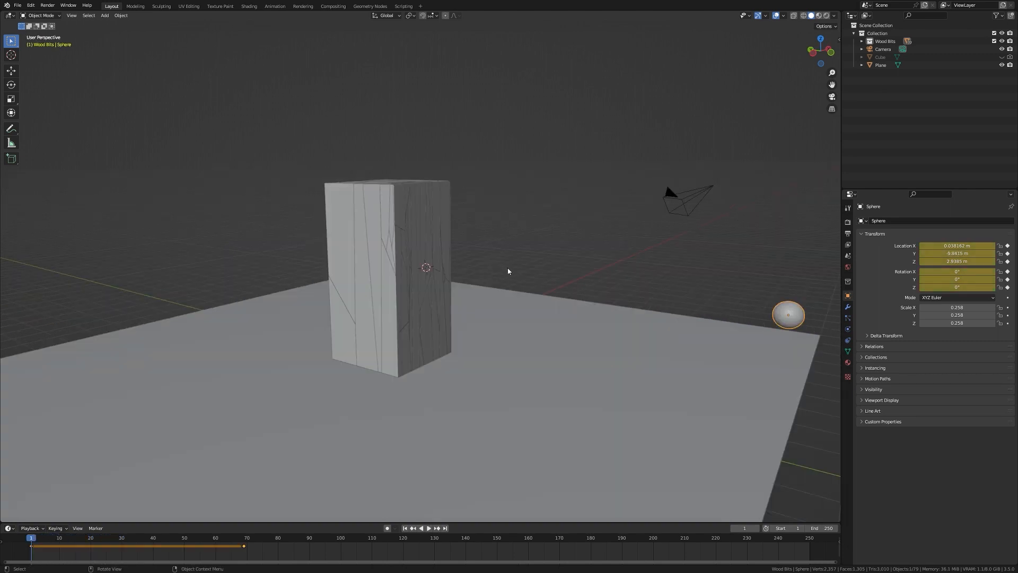
Step: Add the sphere to the simulation as an active rigid body
middle_drag(508, 270, 468, 283)
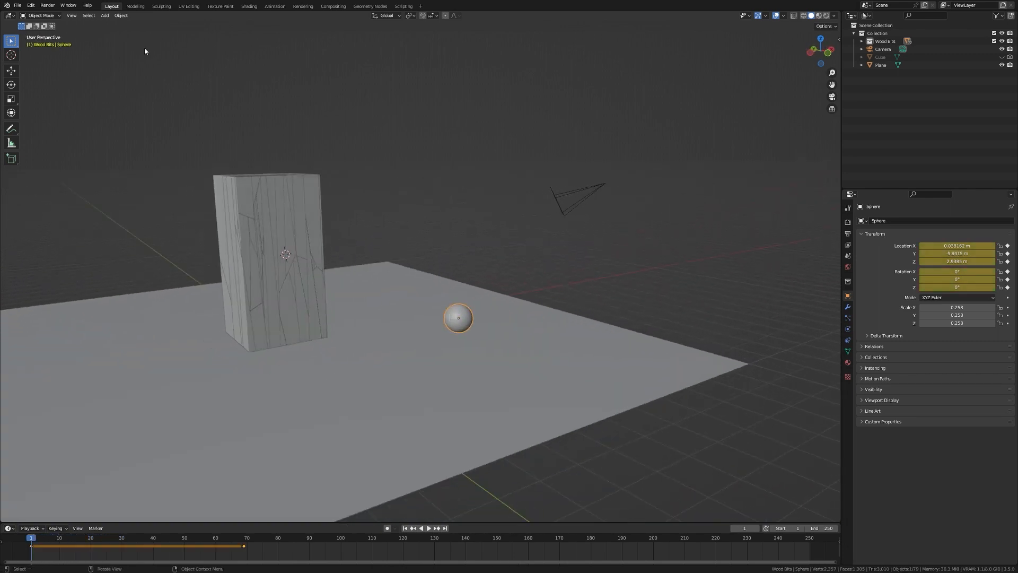
click(121, 14)
mouse_move(152, 229)
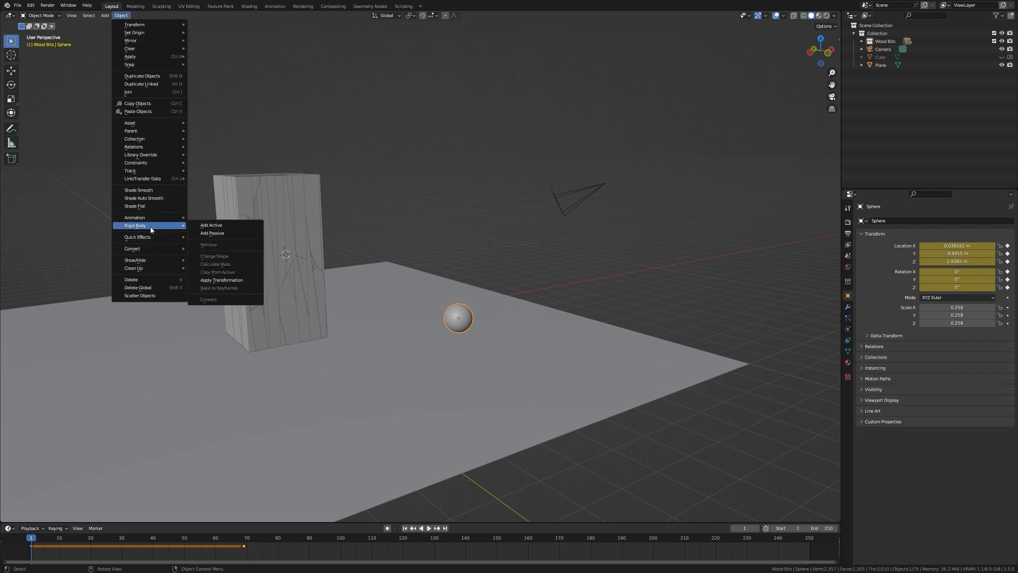
click(194, 226)
middle_drag(194, 227, 535, 266)
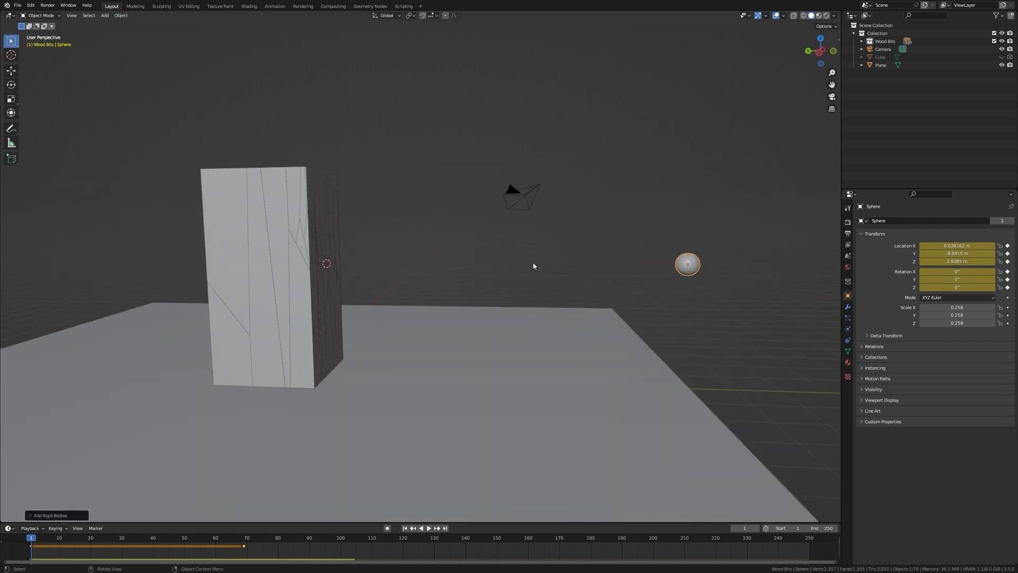
Step: Play the simulation to check the sphere's motion as a rigid body and return to frame 1
key(space)
middle_drag(650, 407, 634, 398)
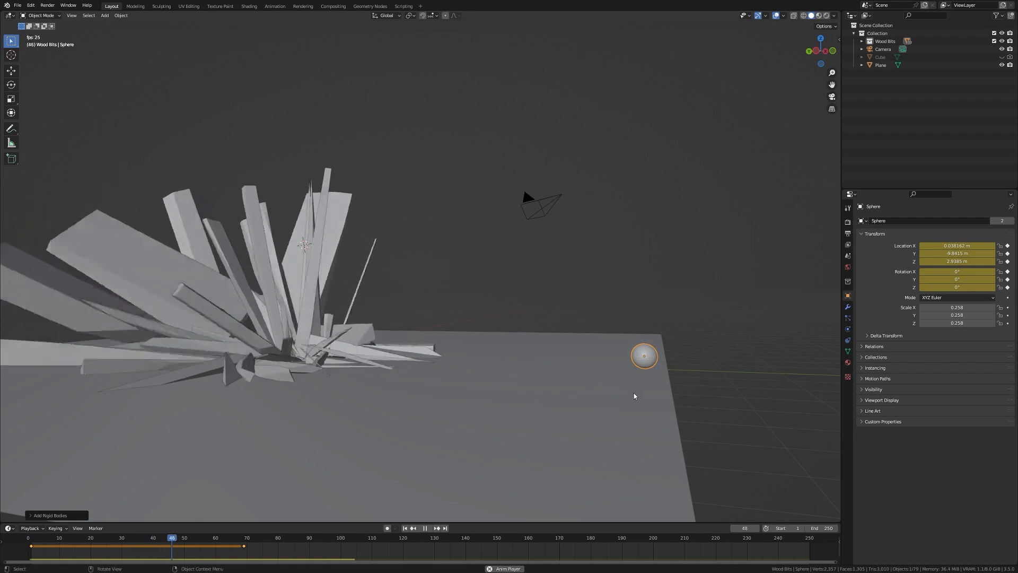
key(Escape)
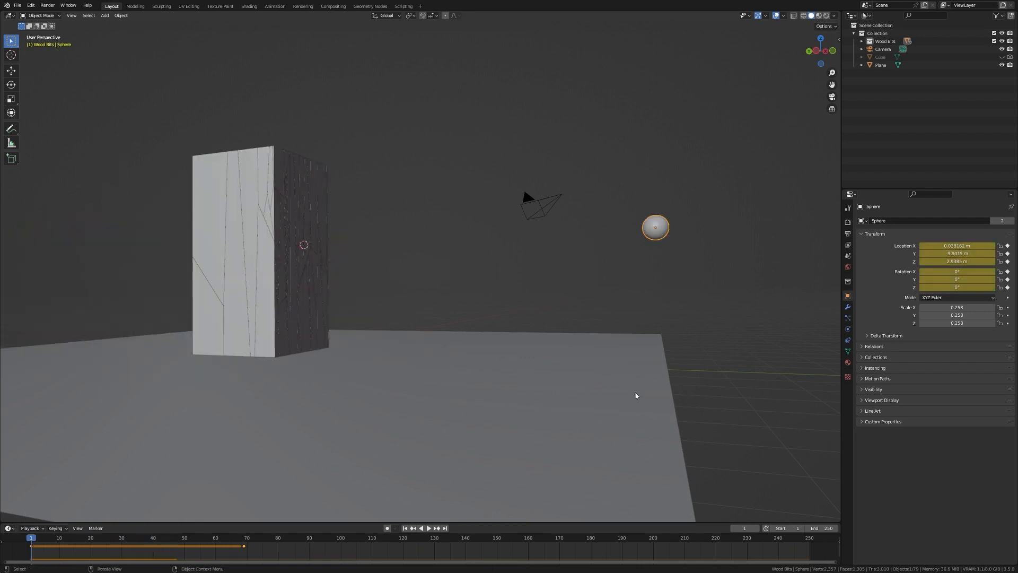
Step: Enable Animated in the sphere's rigid body settings and play the simulation to test it
click(847, 329)
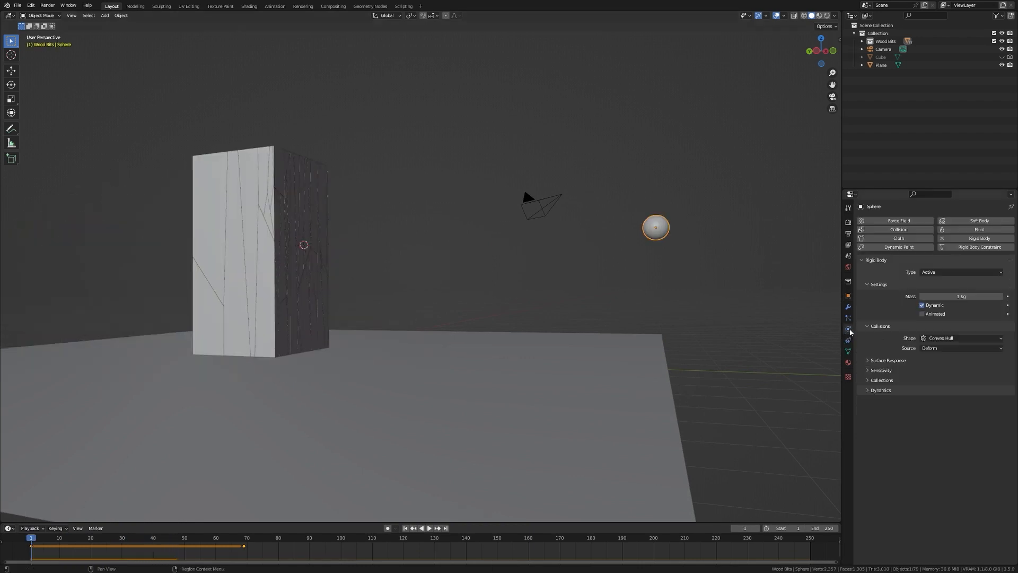
click(928, 318)
key(space)
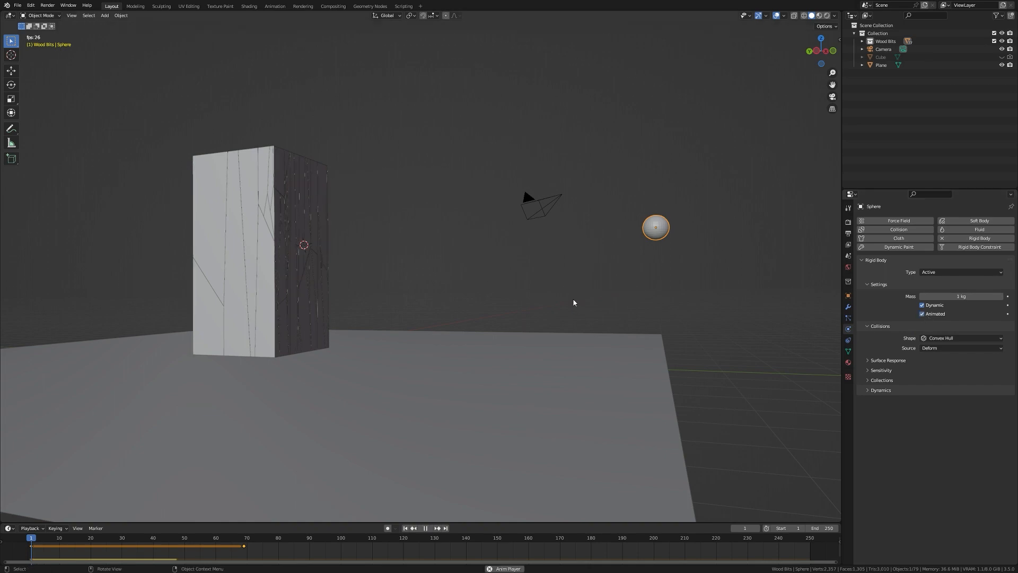
middle_drag(573, 303, 492, 281)
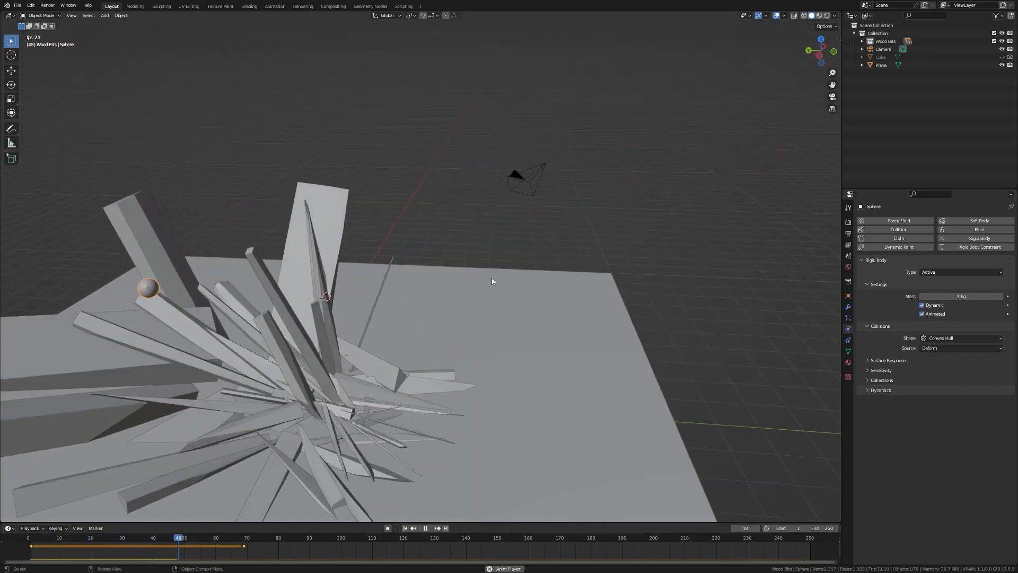
key(Escape)
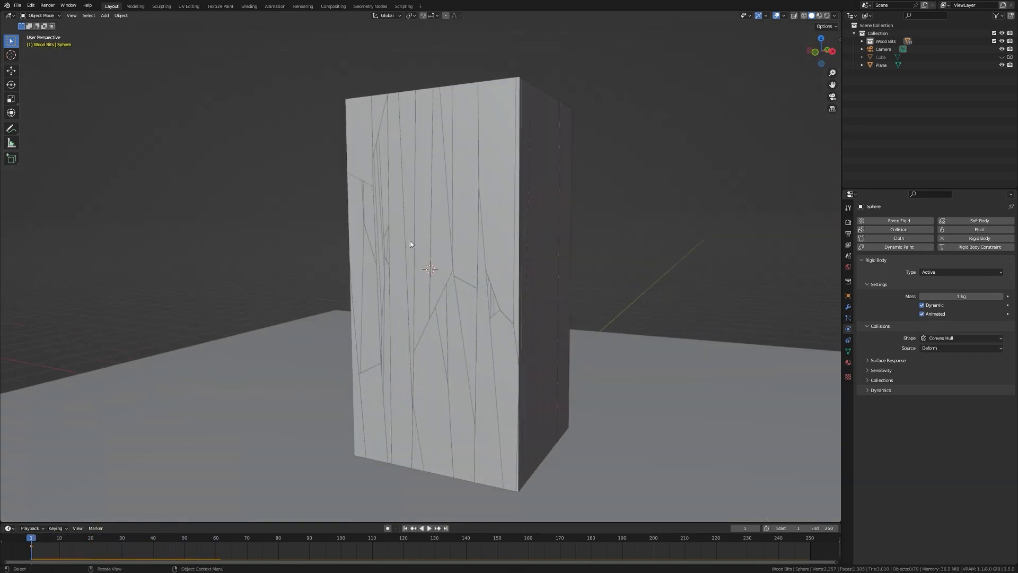
Step: Select a splinter near the impact point on the block's face and advance the simulation to frame 30, at the sphere's impact
click(420, 247)
key(space)
middle_drag(416, 251, 354, 254)
key(space)
scroll(424, 246, up, 2)
key(Left)
key(Left)
middle_drag(443, 247, 394, 247)
key(Right)
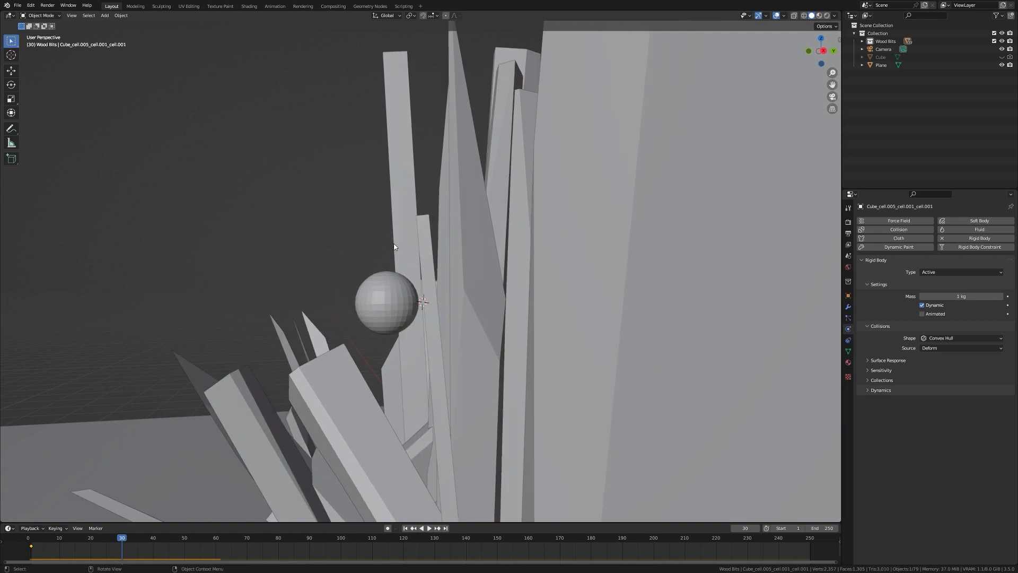
Step: Enable Animated for the selected splinter's rigid body at frame 30 and compare the neighbouring frames
scroll(577, 260, down, 4)
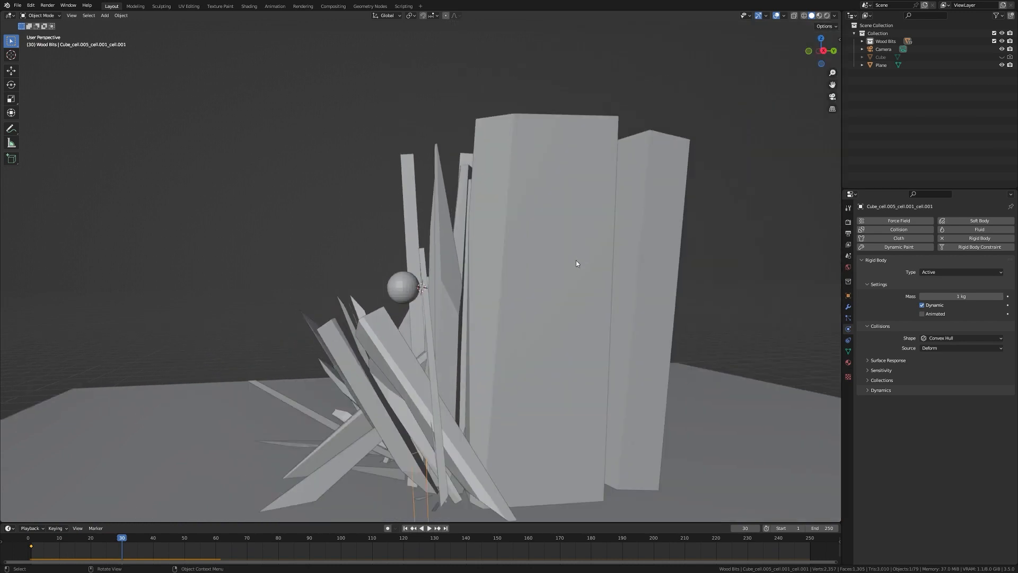
scroll(575, 259, up, 4)
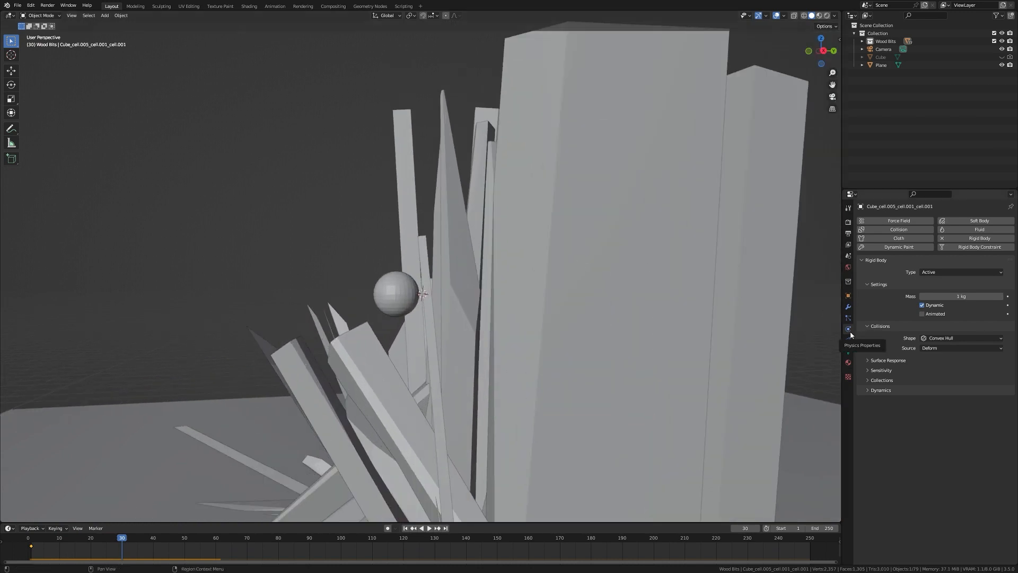
click(927, 315)
middle_drag(710, 308, 633, 332)
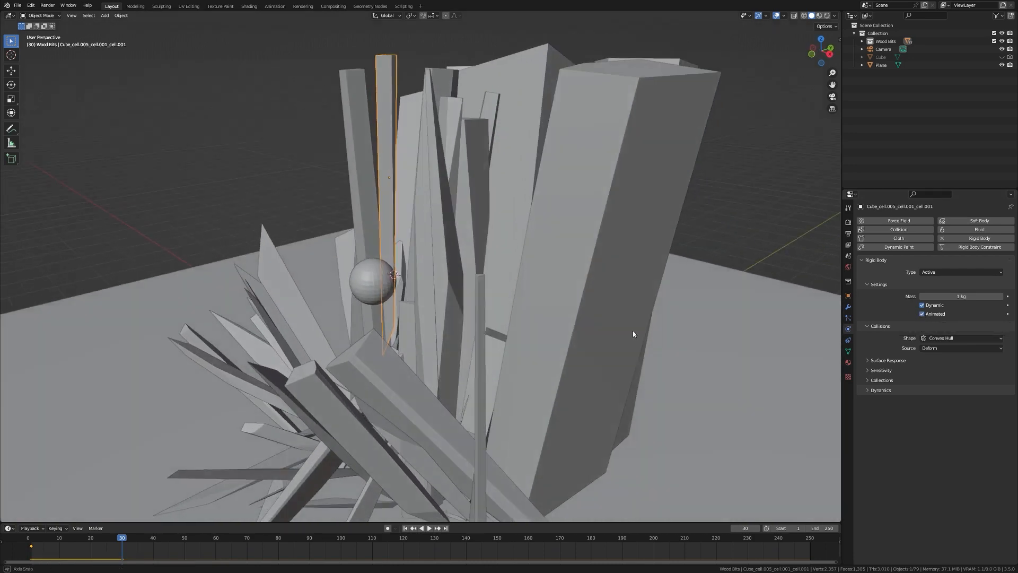
key(Right)
key(Left)
middle_drag(509, 308, 662, 318)
key(Right)
key(Left)
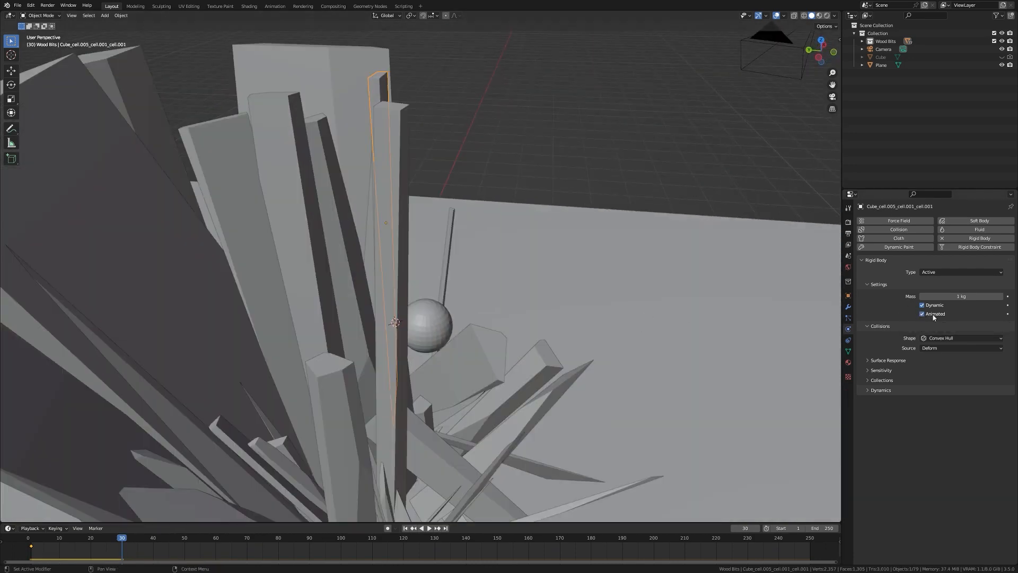
Step: Keyframe the splinter's Animated setting as enabled at frame 30 and disabled at frame 31
key(i)
key(Right)
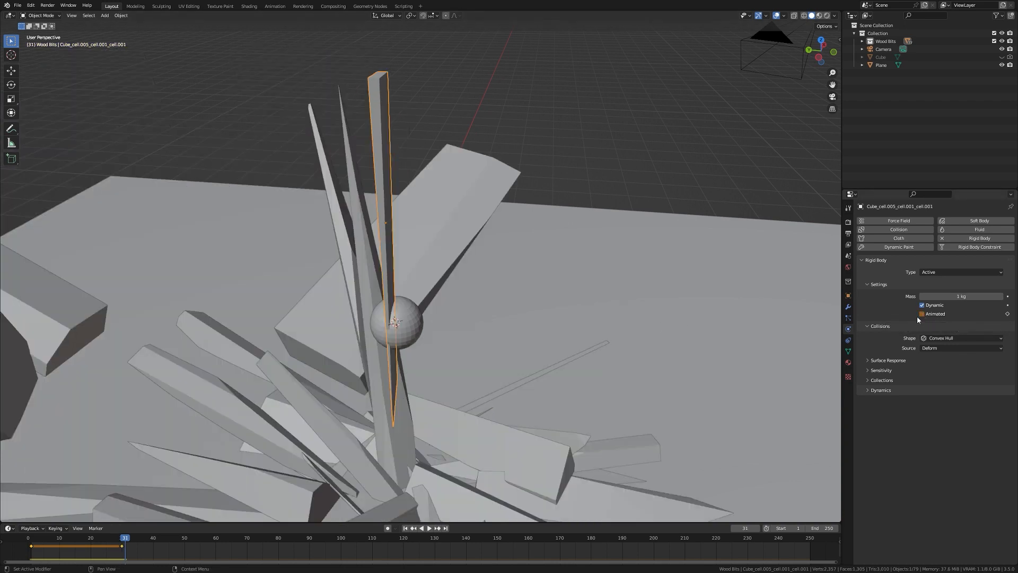
key(i)
Step: Replay the simulation from frame 1 and watch how the keyframed splinter behaves at the sphere's impact
middle_drag(827, 306, 432, 247)
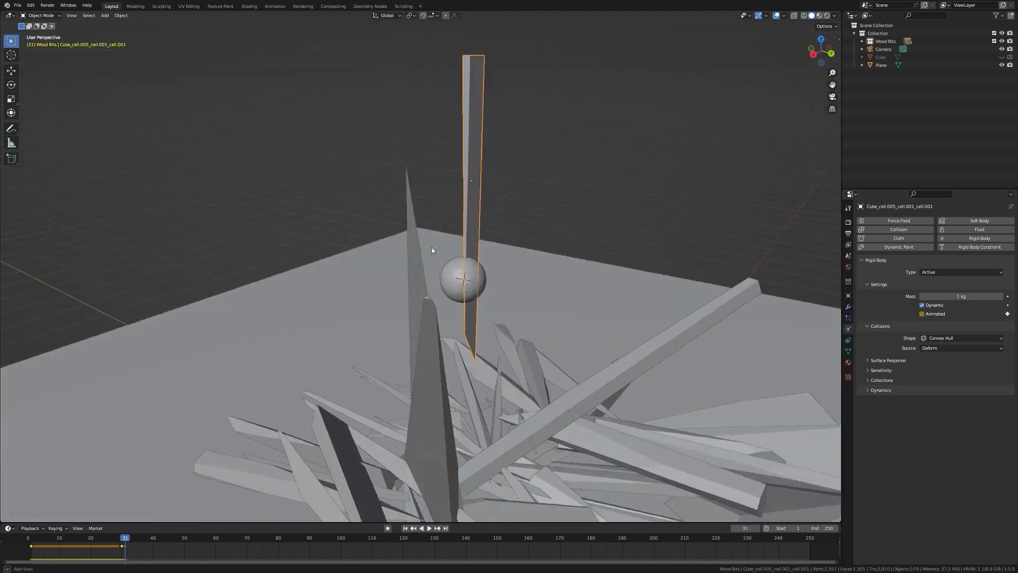
scroll(493, 269, up, 3)
key(shift+Left)
key(space)
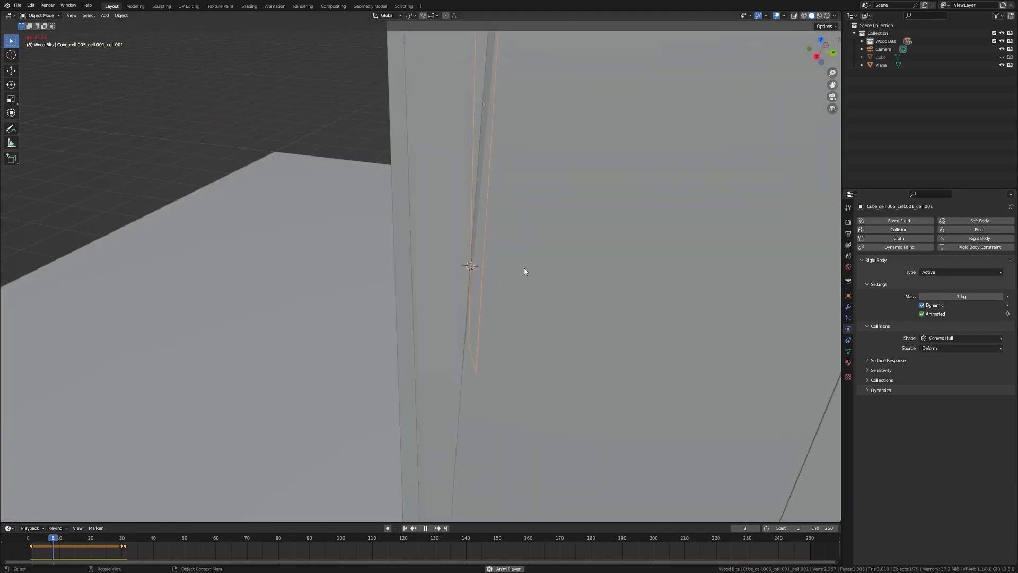
middle_drag(523, 268, 571, 271)
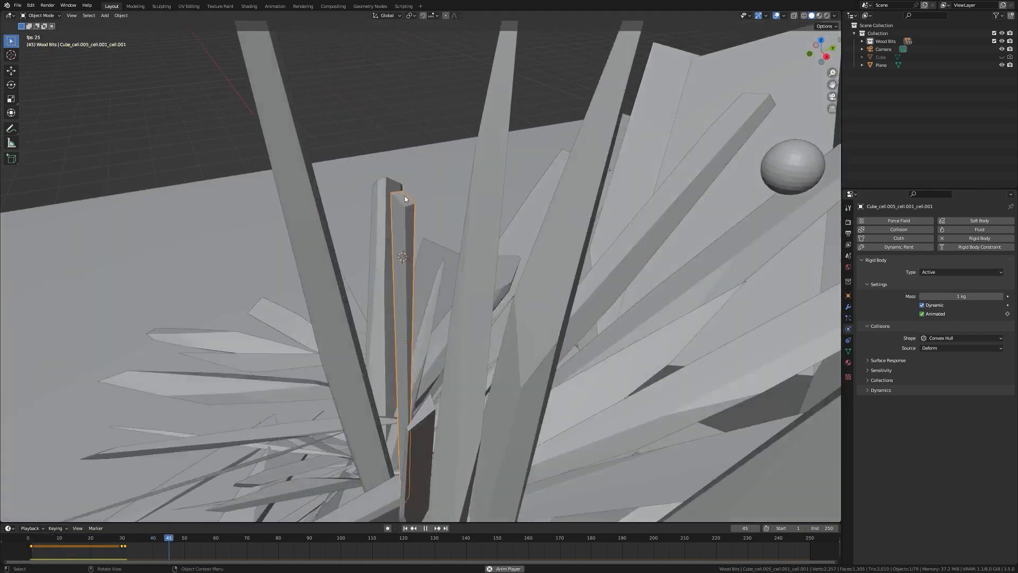
middle_drag(405, 196, 447, 259)
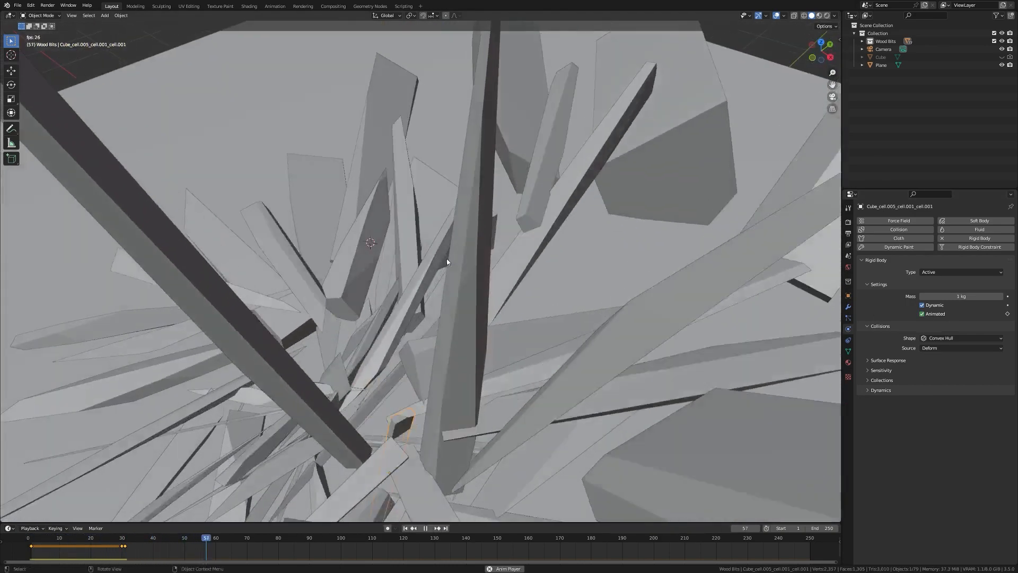
key(space)
Step: Compare frames 30 and 31 at the impact and move the splinter's Animated keyframes one frame earlier, to frames 29 and 30
click(118, 543)
drag(119, 540, 125, 541)
middle_drag(217, 440, 406, 415)
key(Left)
key(Right)
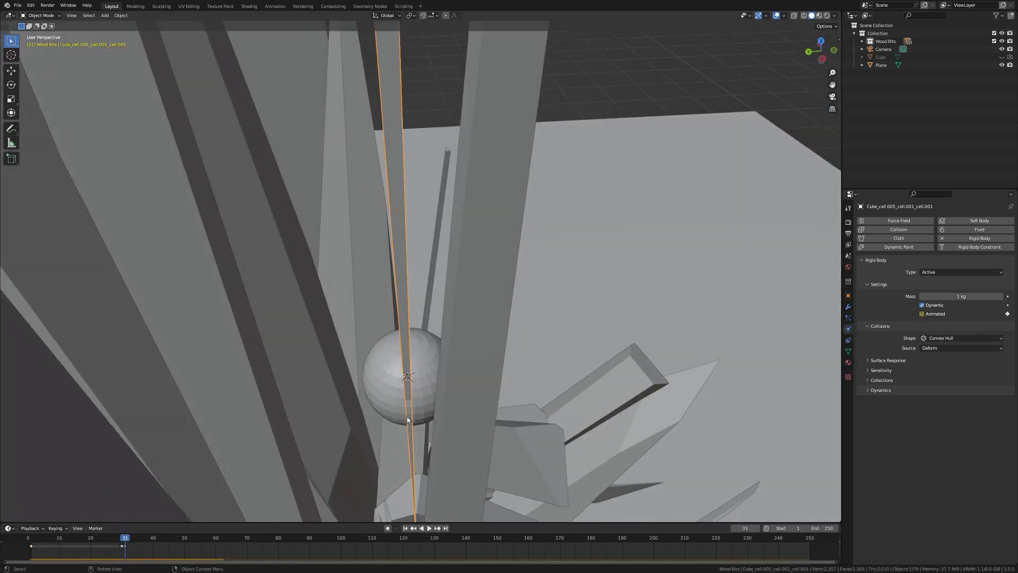
key(Left)
drag(133, 550, 118, 547)
key(g)
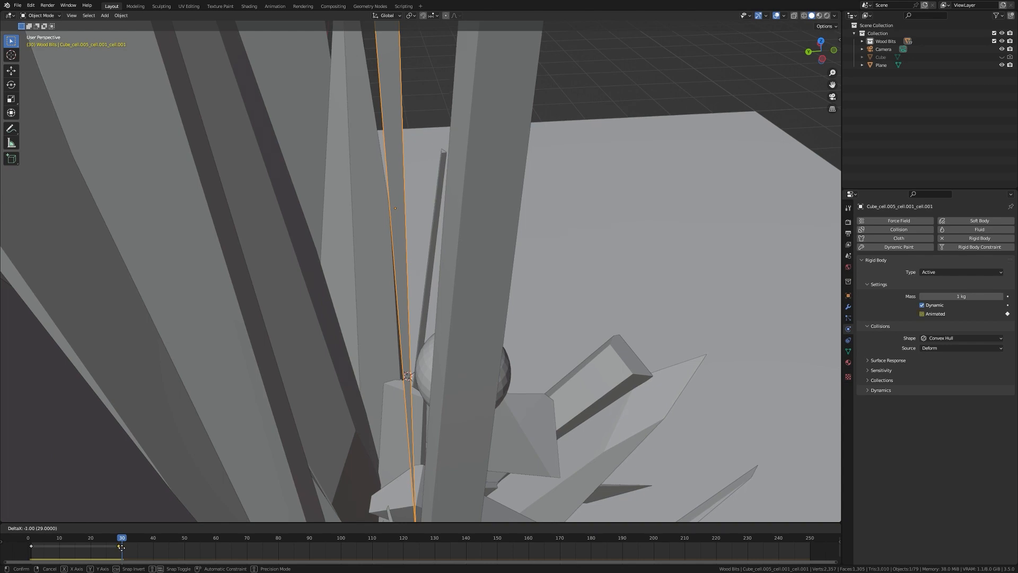
click(121, 547)
Step: Check the sphere's contact with the splinter by viewing frames 29 and 30 from several angles
middle_drag(403, 318, 426, 243)
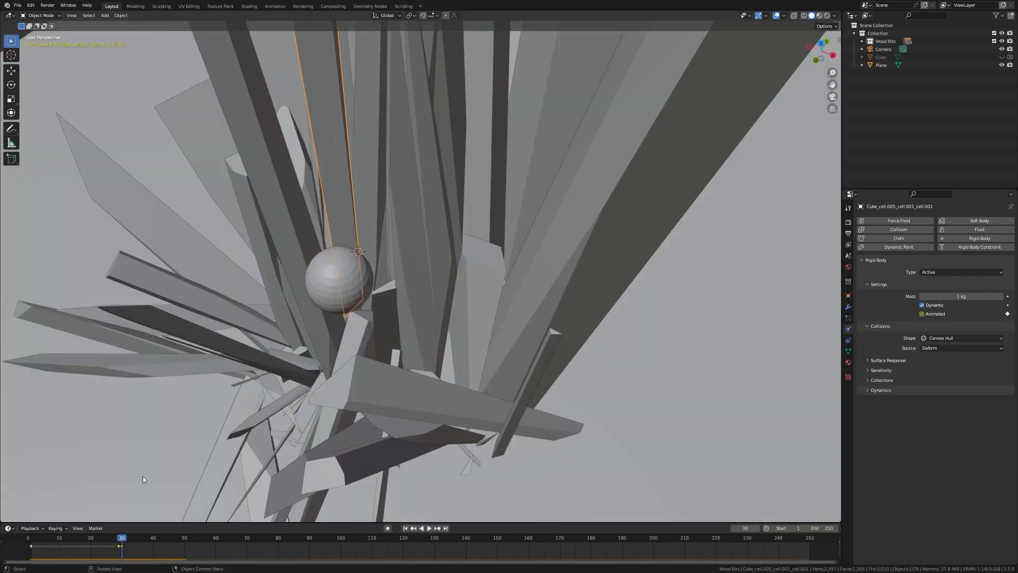
middle_drag(143, 479, 362, 429)
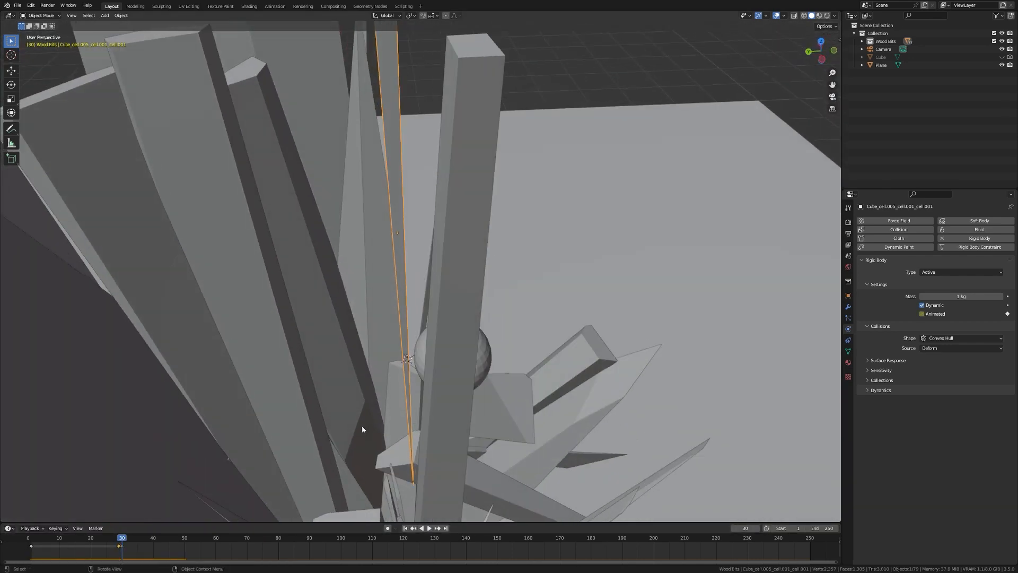
key(Left)
key(Right)
middle_drag(415, 356, 303, 352)
Step: Return to frame 1 and select all of the block's splinters from the side, keeping the keyframed splinter active
key(shift+Left)
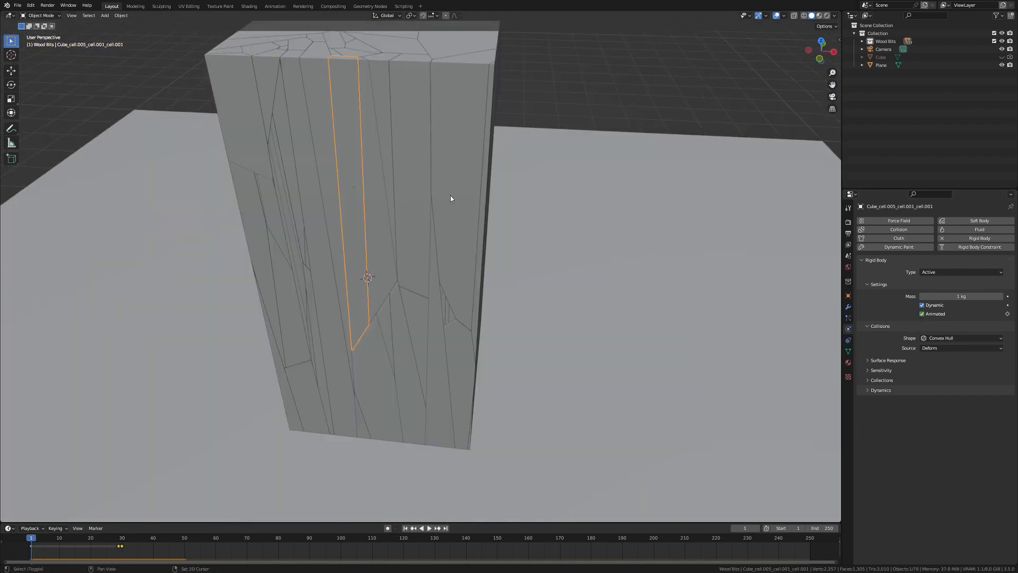
scroll(463, 204, down, 5)
middle_drag(470, 194, 407, 193)
scroll(386, 186, down, 4)
scroll(377, 180, up, 2)
middle_drag(432, 195, 389, 193)
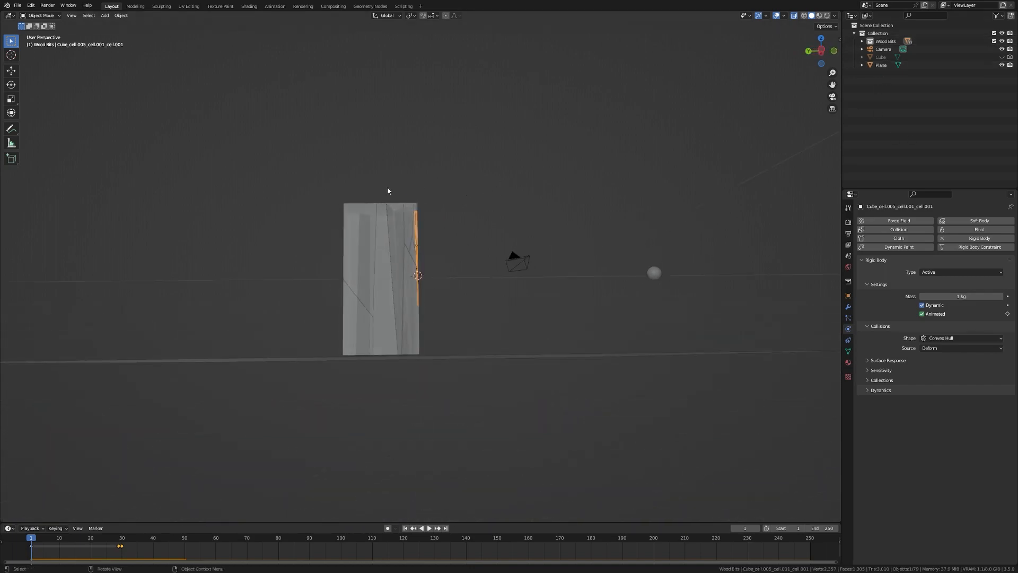
drag(301, 189, 443, 353)
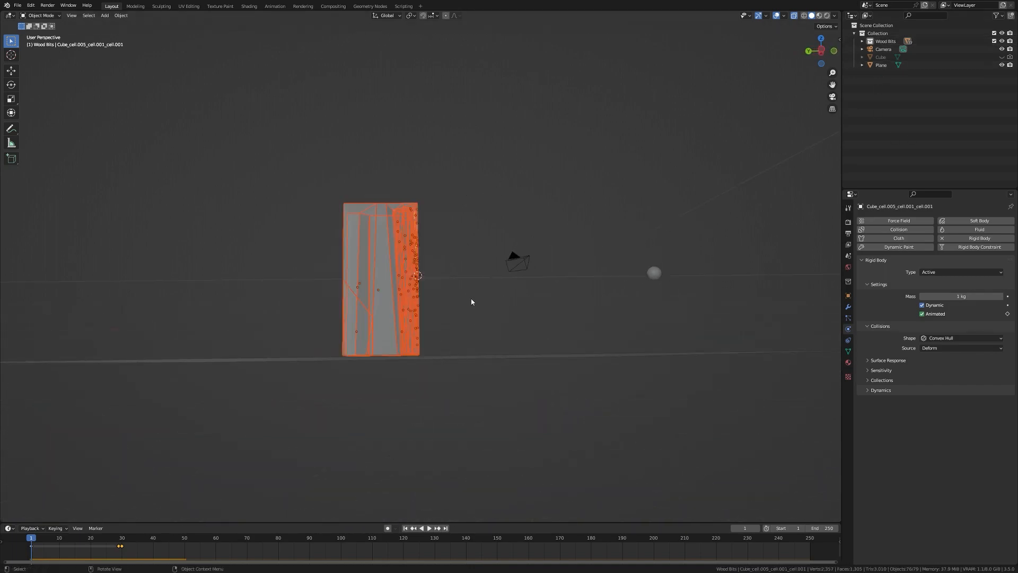
Step: Link the keyframed splinter's animation data to all the other selected splinters
middle_drag(471, 297, 389, 142)
scroll(387, 149, down, 2)
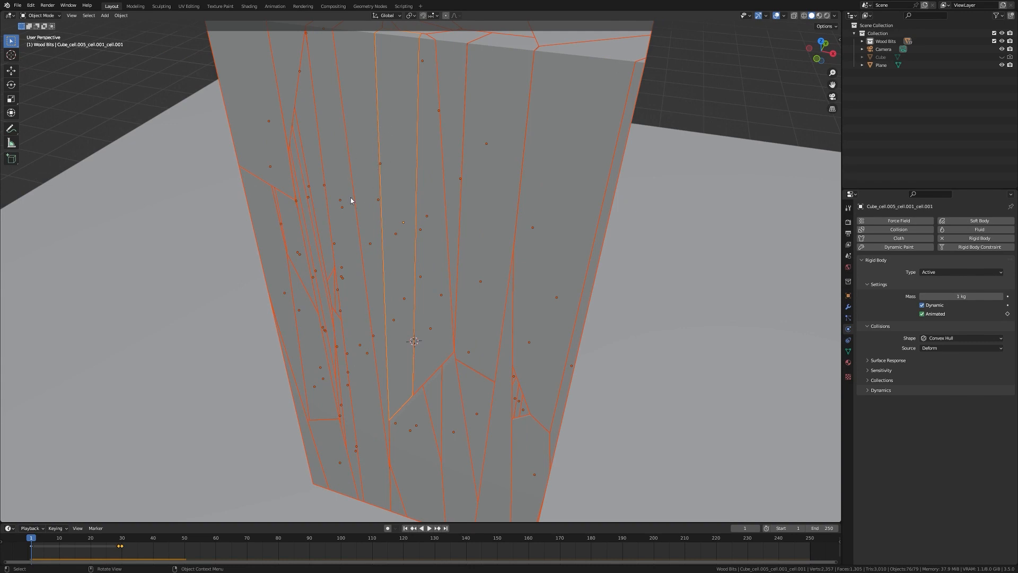
middle_drag(351, 201, 480, 193)
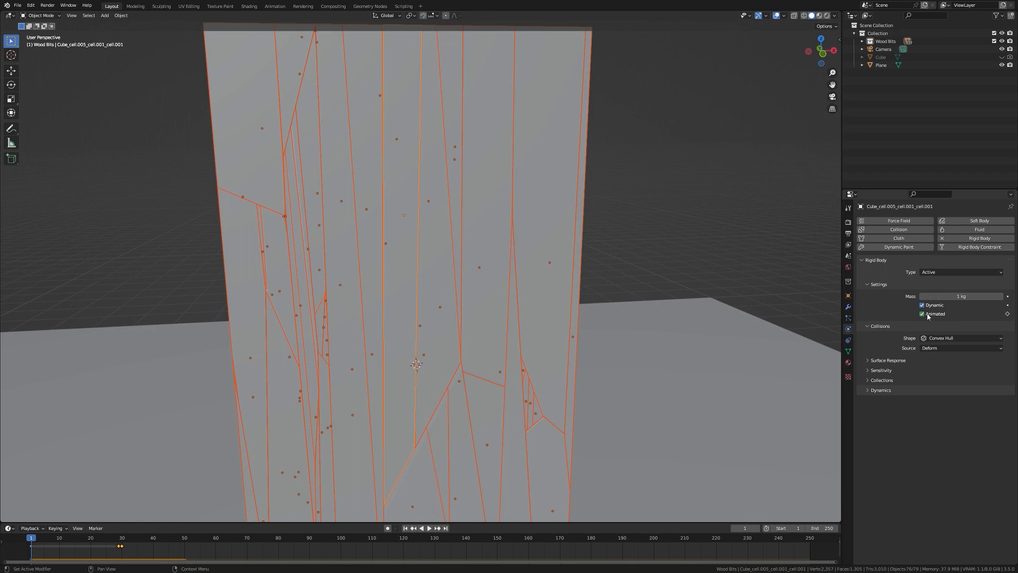
scroll(387, 215, down, 4)
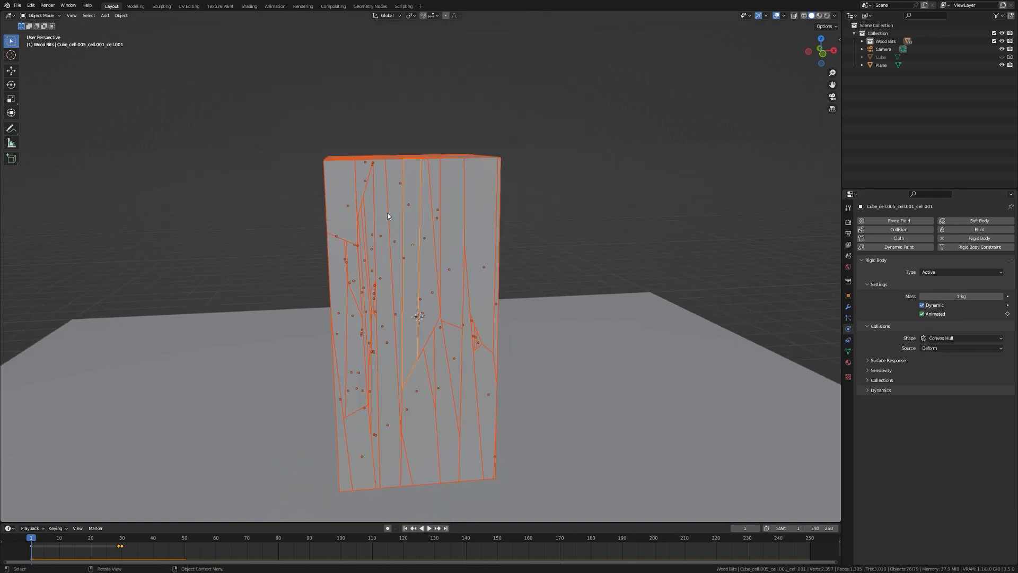
key(ctrl+l)
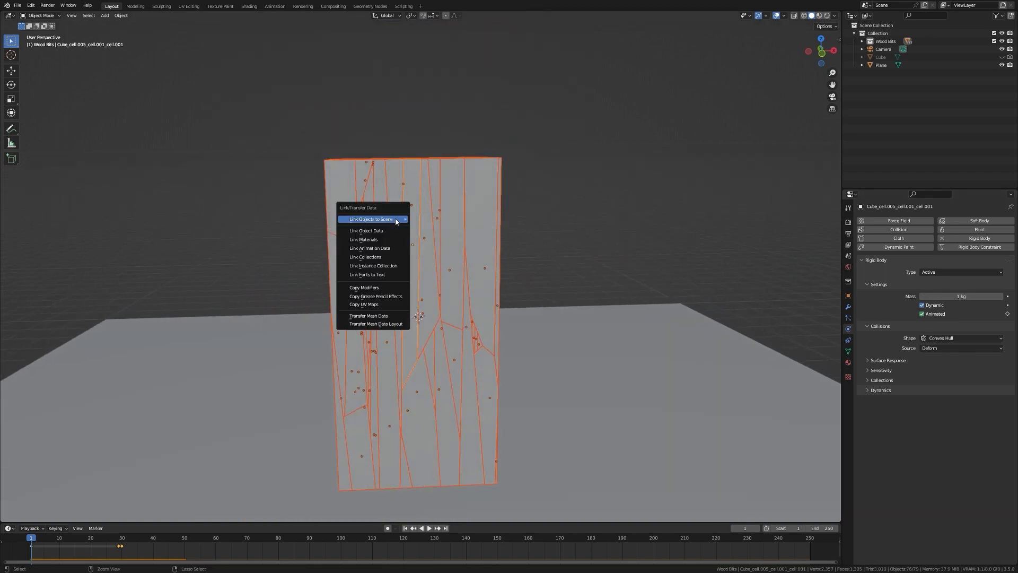
mouse_move(395, 219)
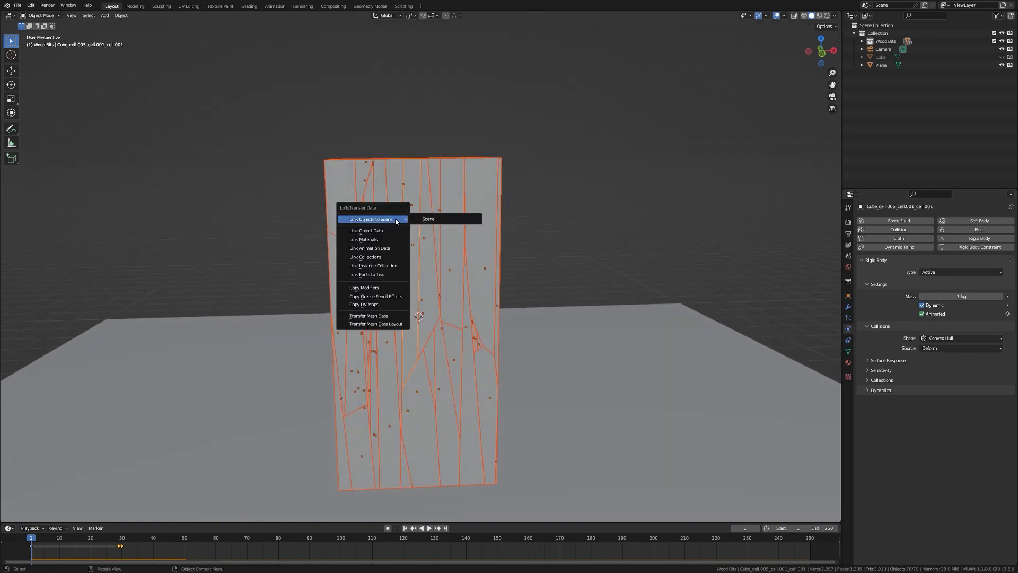
click(397, 250)
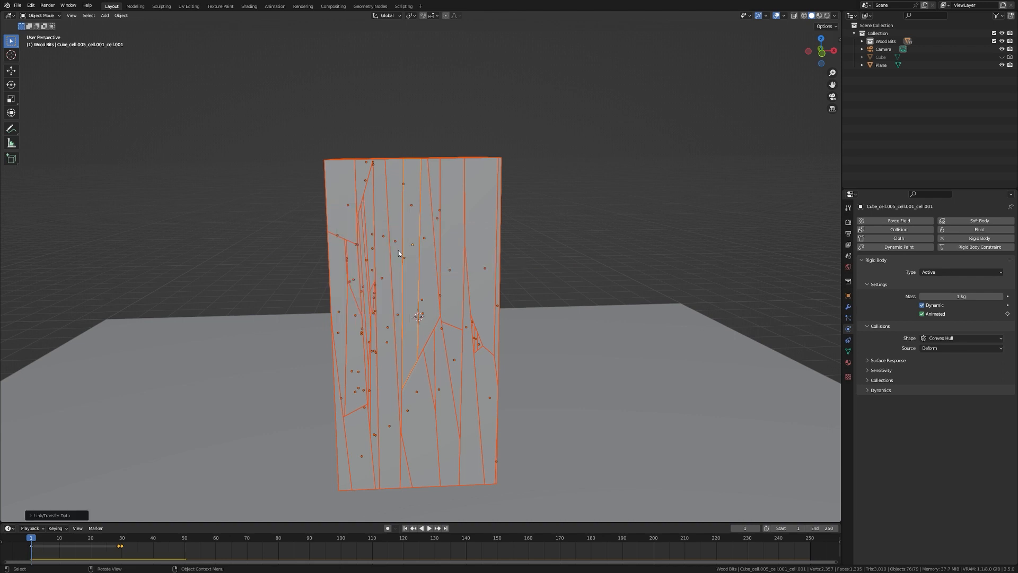
Step: Select several splinters one at a time to check that each carries the linked Animated keyframes
click(321, 350)
click(386, 319)
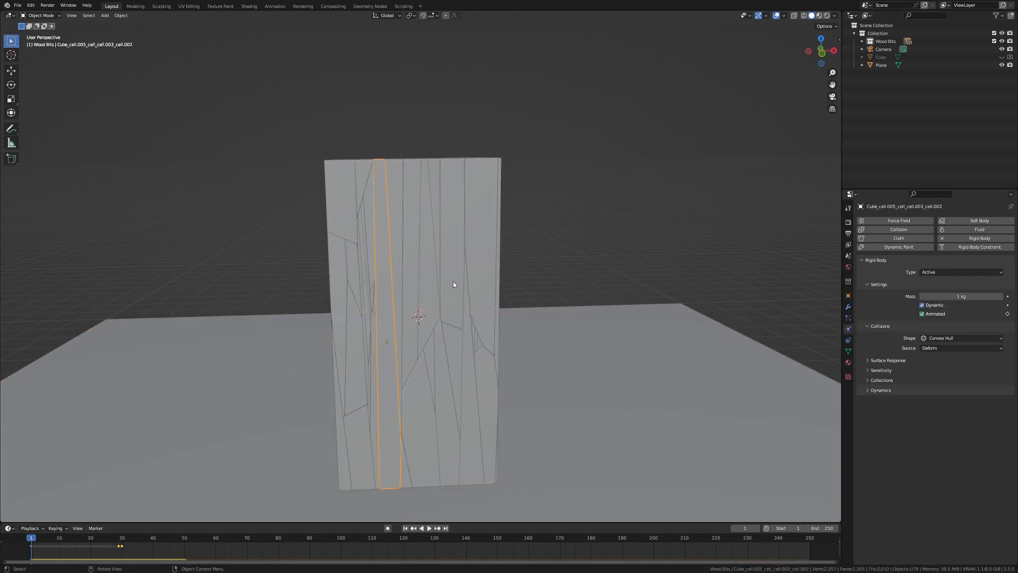
click(453, 281)
click(334, 245)
click(417, 217)
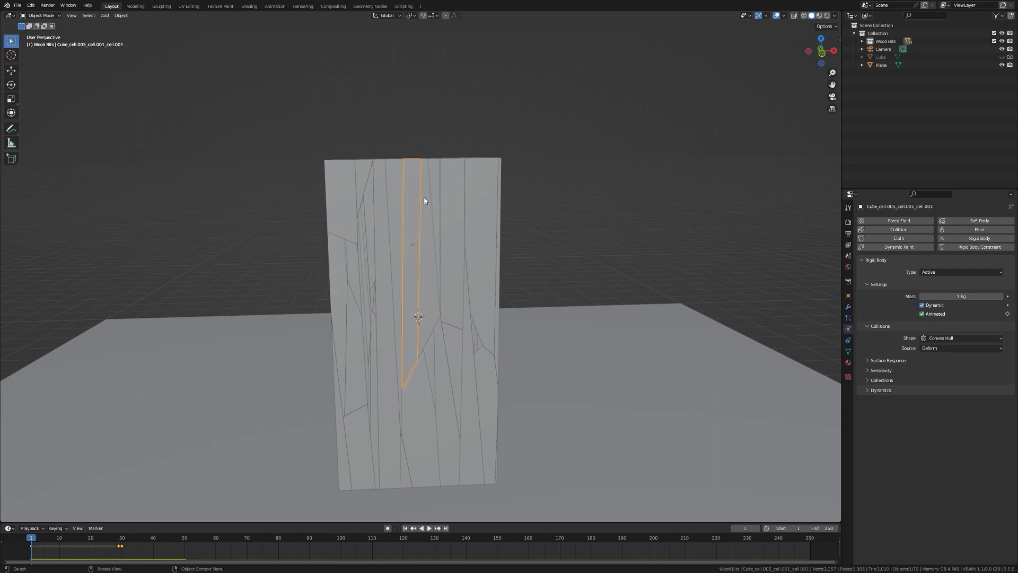
Step: Play the simulation with the sphere in view to test the linked splinter release, and stop it after the collapse
mouse_move(571, 174)
middle_down()
mouse_move(488, 177)
mouse_move(562, 175)
middle_up()
scroll(488, 177, down, 3)
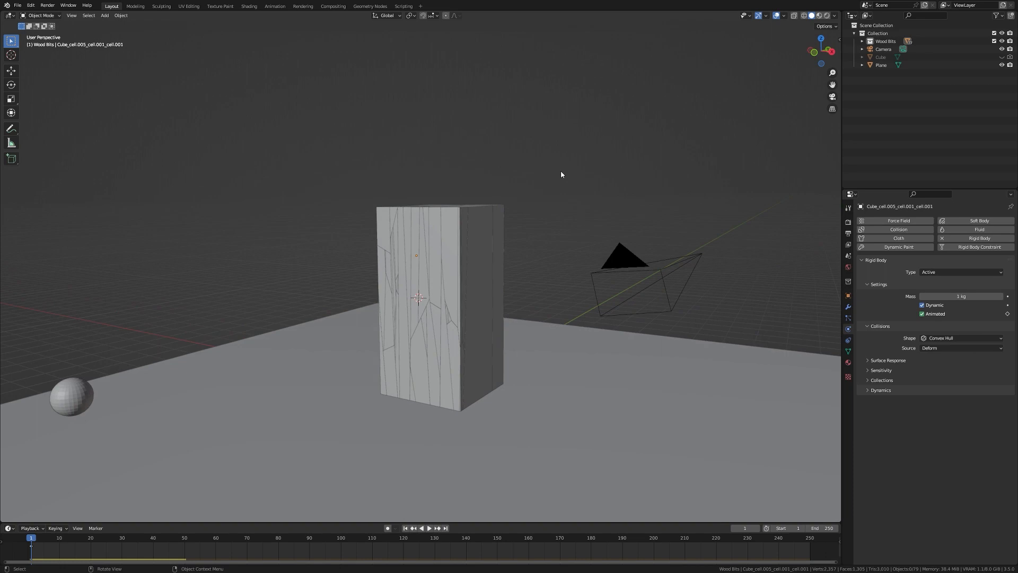
key(space)
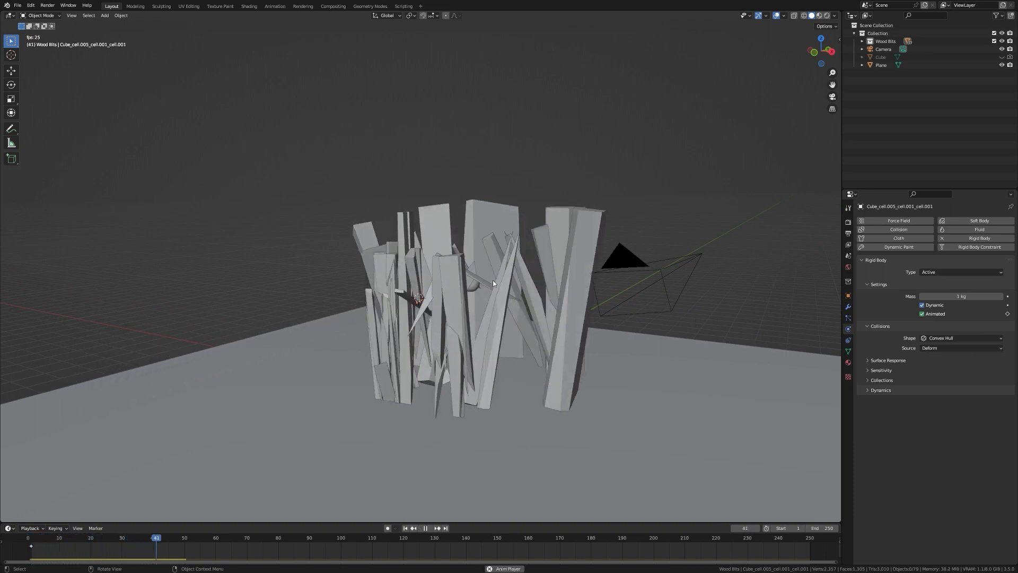
middle_drag(501, 285, 538, 306)
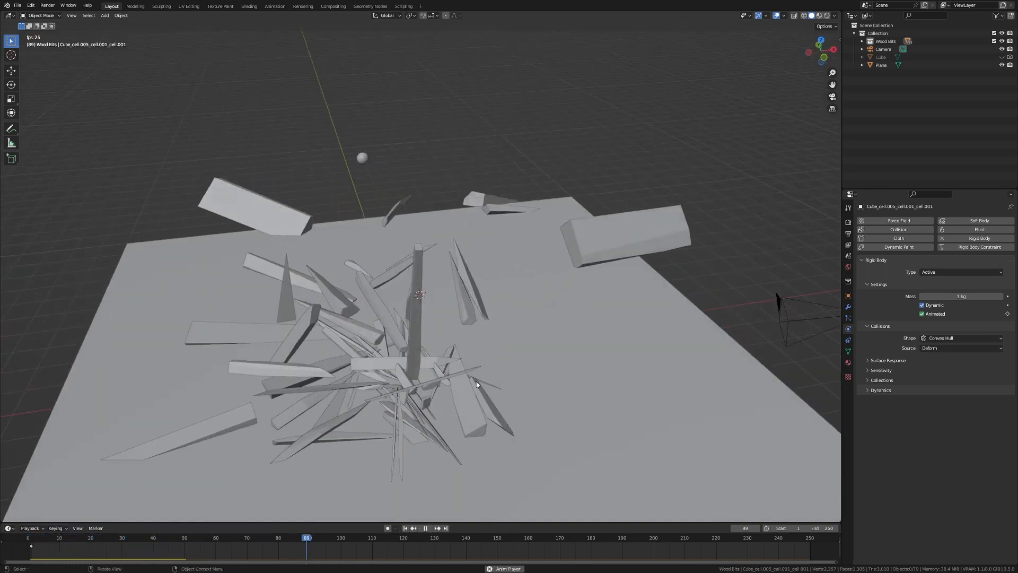
key(space)
Step: Step through the frames around the sphere's impact to examine the splinters' release, and return to frame 1
mouse_move(134, 539)
mouse_down()
mouse_move(113, 538)
mouse_move(125, 539)
mouse_up()
scroll(240, 436, up, 6)
middle_drag(240, 436, 170, 435)
key(Left)
key(Right)
key(Right)
scroll(318, 318, down, 8)
key(shift+Left)
middle_drag(427, 229, 468, 216)
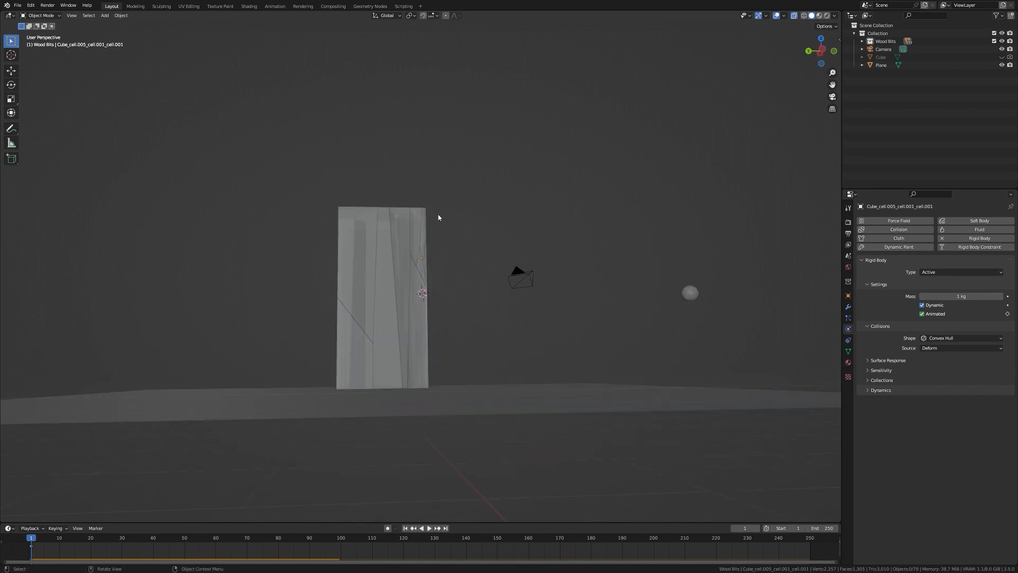
Step: Select all objects in the Wood Bits collection and calculate their rigid body masses with the Timber preset
click(887, 43)
right_click(888, 43)
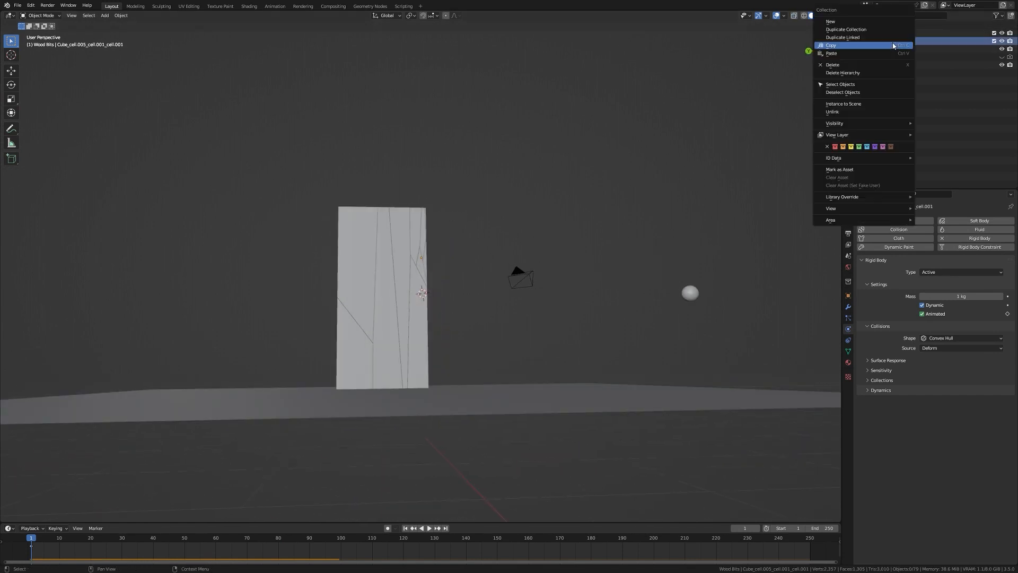
click(837, 85)
middle_drag(557, 139, 283, 128)
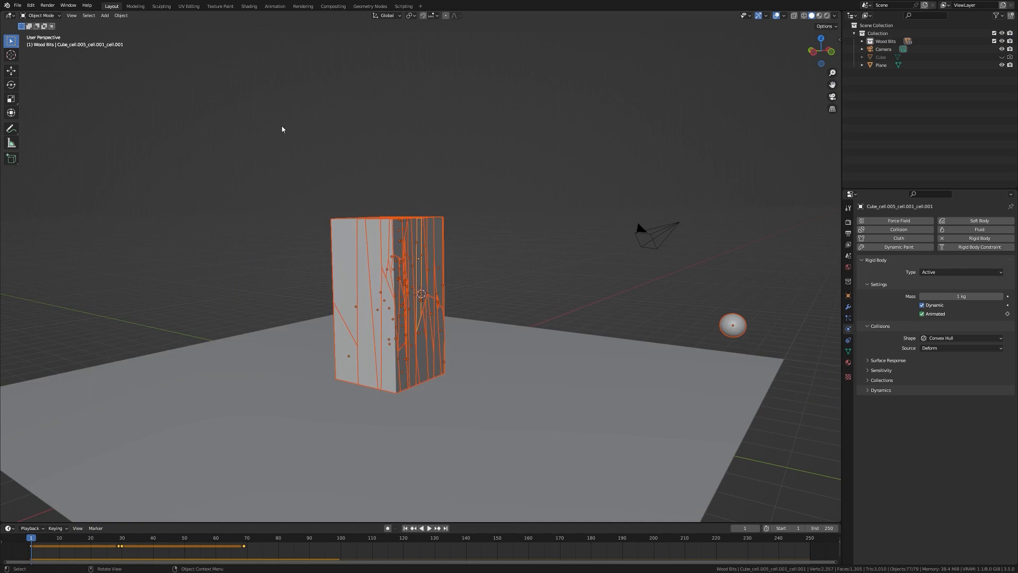
click(121, 16)
mouse_move(137, 227)
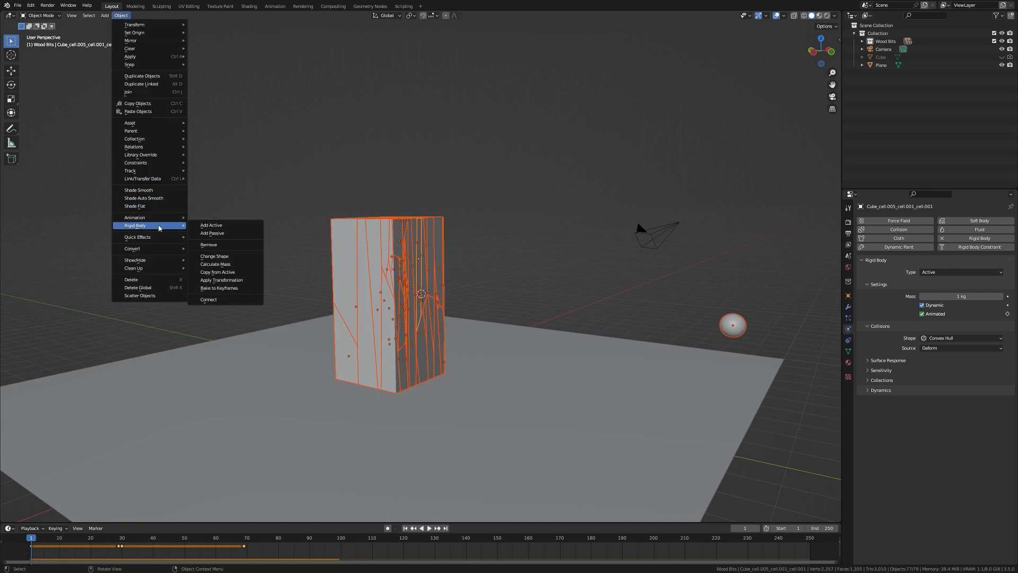
click(236, 269)
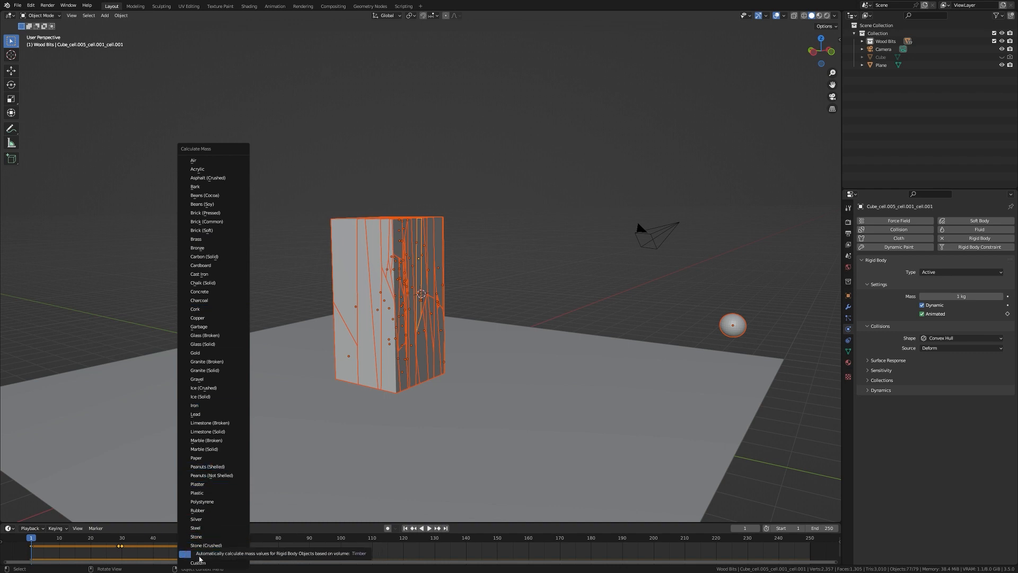
click(207, 555)
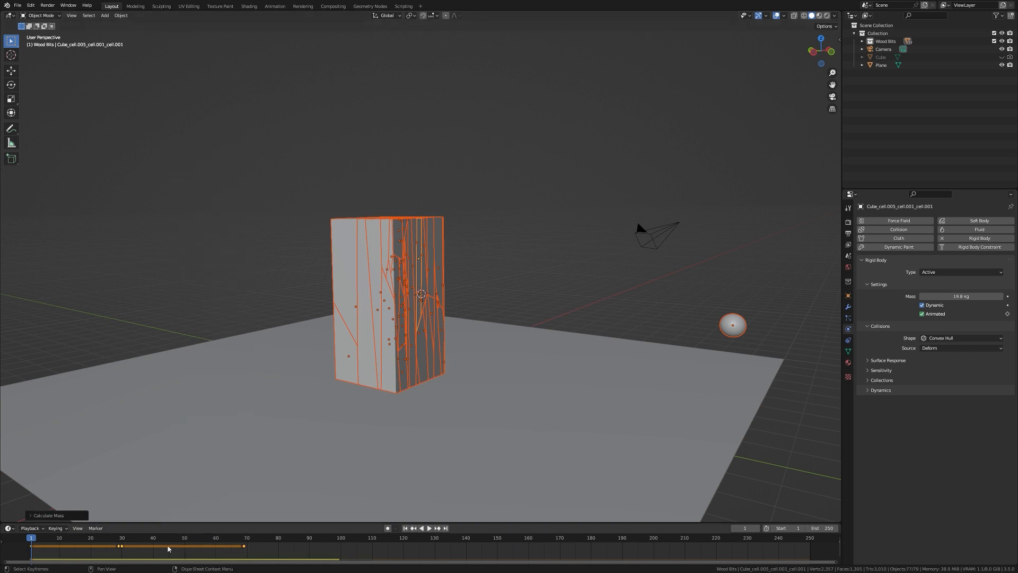
Step: Check the calculated mass of individual splinters and play the simulation to test the new weights
scroll(431, 348, up, 2)
click(363, 289)
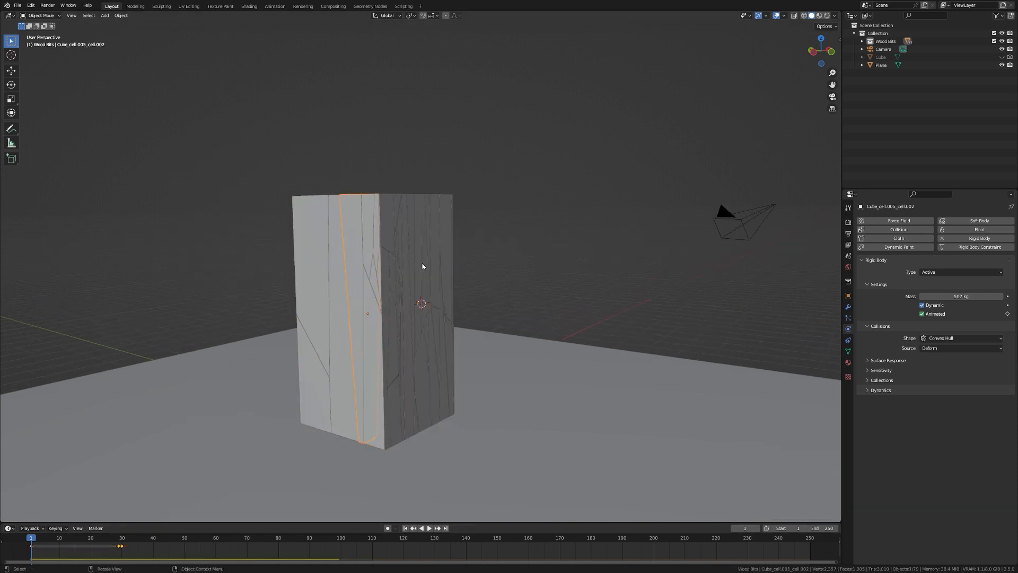
middle_drag(501, 267, 413, 305)
scroll(351, 319, down, 2)
key(space)
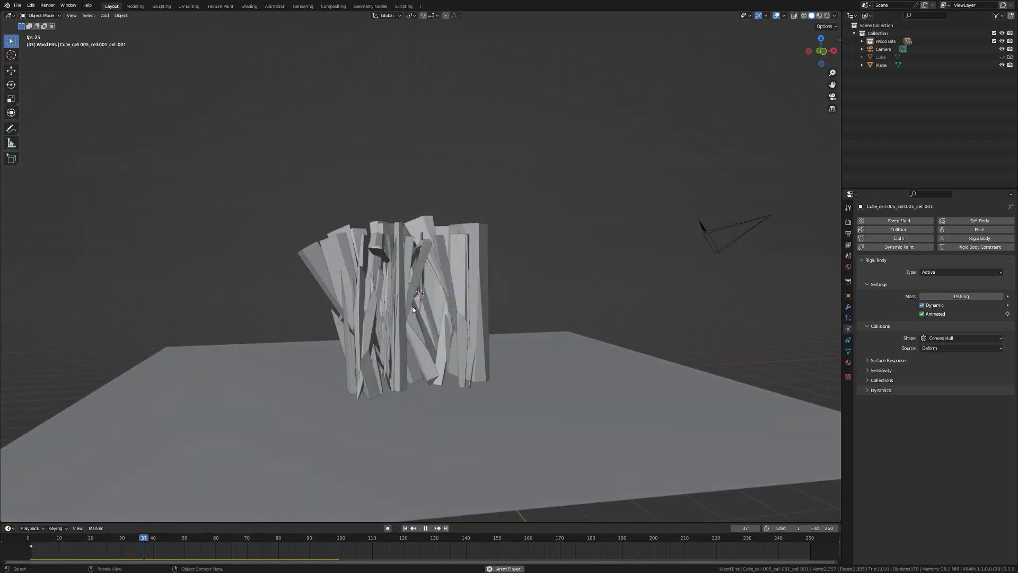
scroll(412, 306, up, 2)
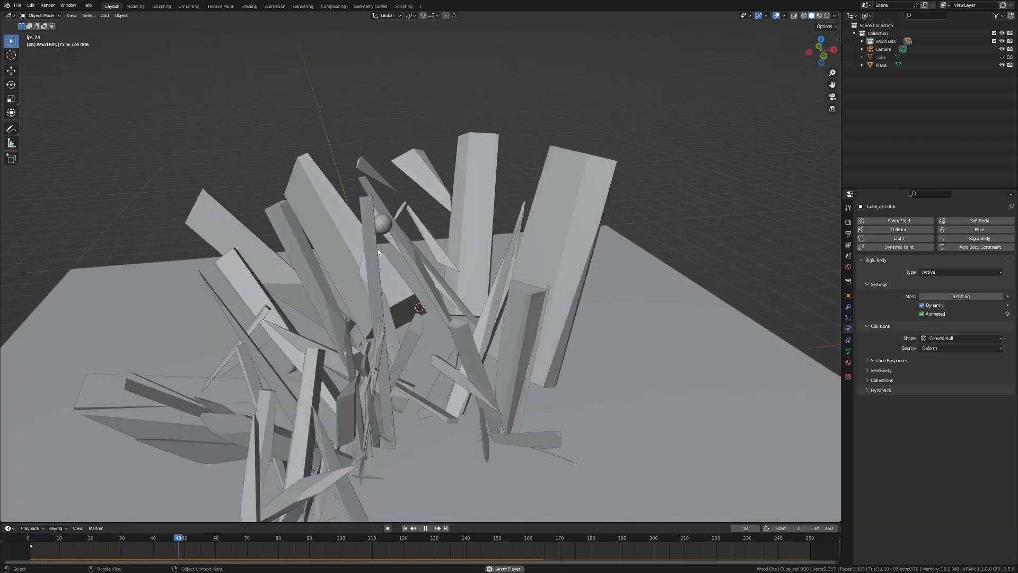
scroll(377, 249, down, 3)
middle_drag(377, 249, 406, 254)
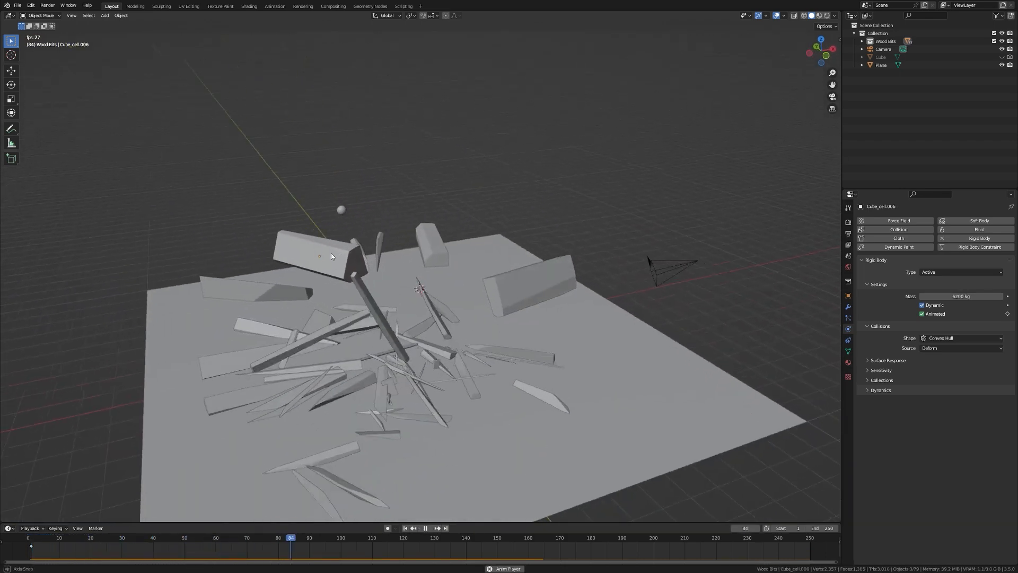
Step: Watch the looping simulation from different angles and select the large piece flying off behind the pile
middle_drag(411, 394, 400, 359)
scroll(377, 397, up, 3)
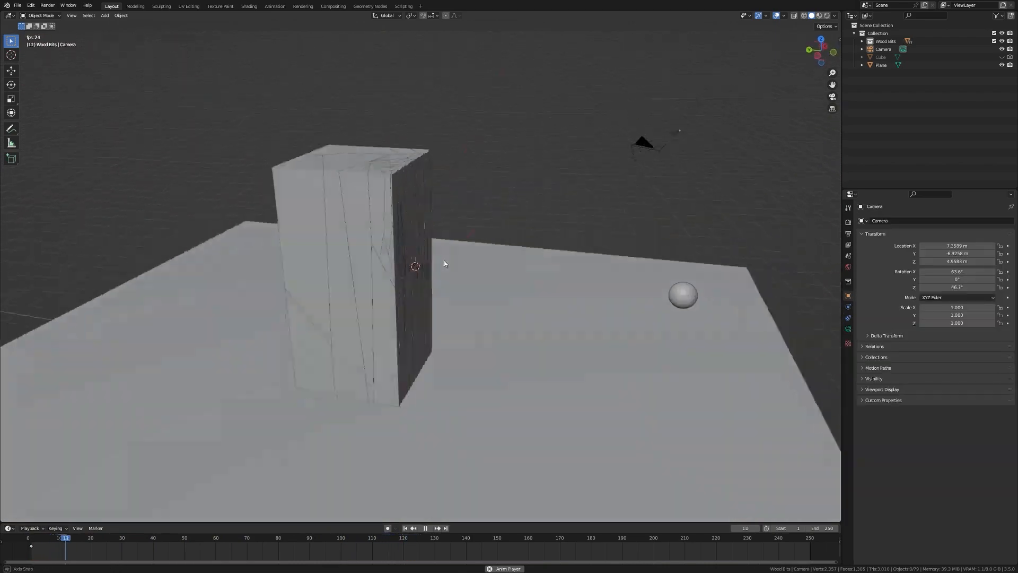
middle_drag(444, 260, 355, 274)
scroll(399, 255, up, 3)
scroll(364, 262, down, 3)
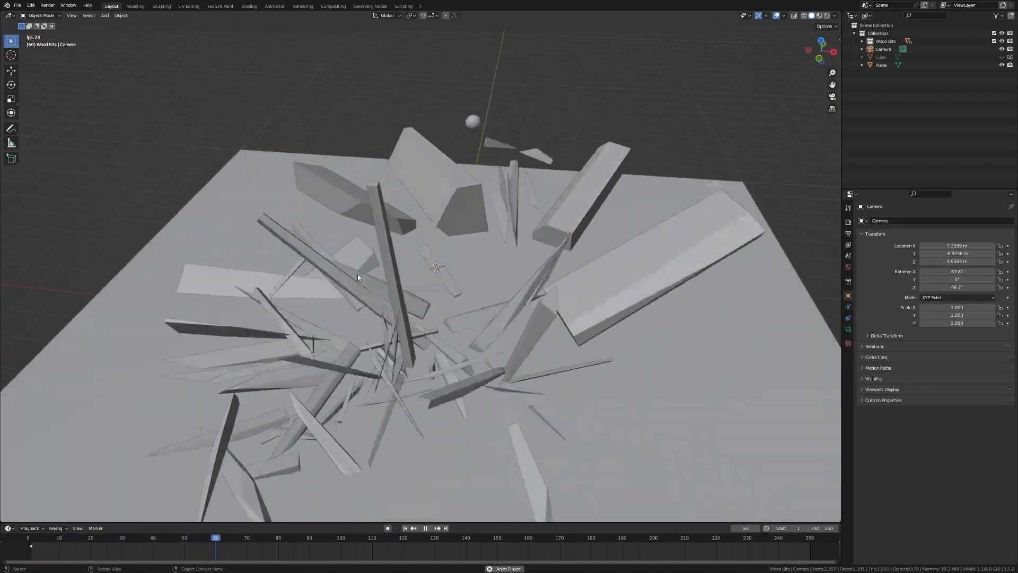
scroll(355, 274, down, 5)
scroll(355, 274, up, 5)
click(433, 157)
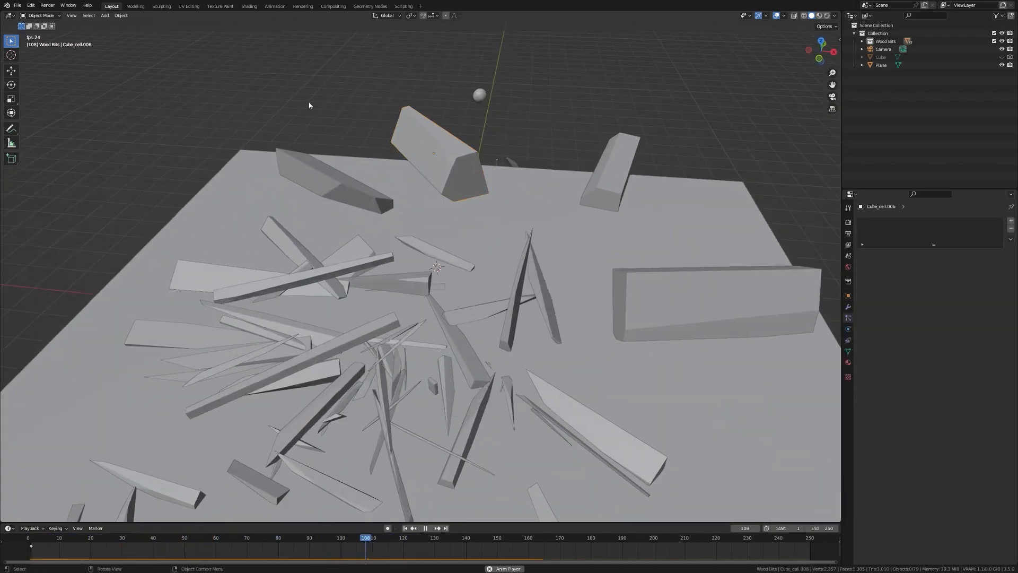
Step: Replay the simulation from frame 1, pause it as the sphere approaches the block, and select the sphere
key(shift+Left)
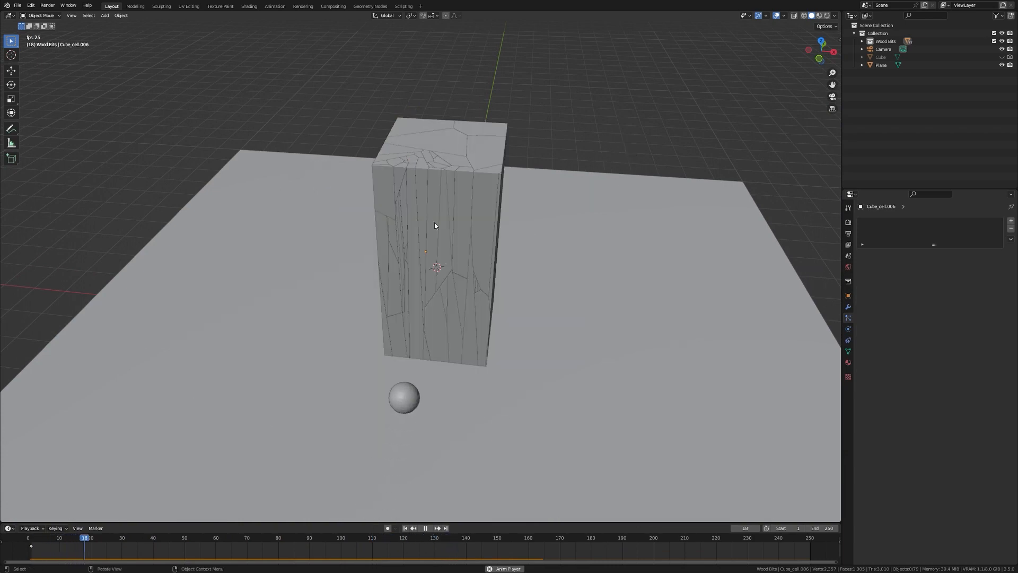
middle_drag(434, 223, 540, 181)
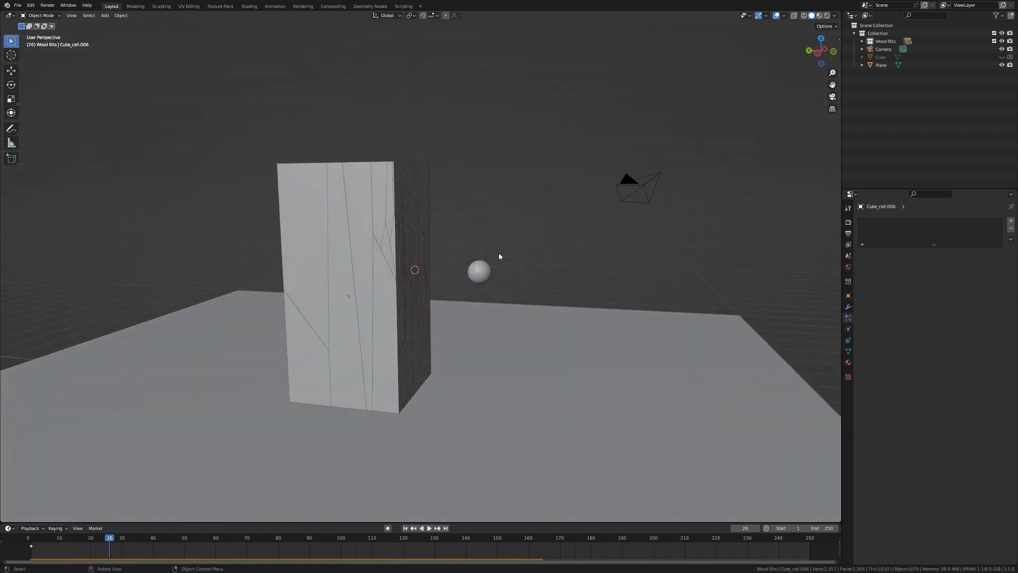
click(485, 268)
scroll(489, 268, up, 4)
scroll(575, 272, down, 5)
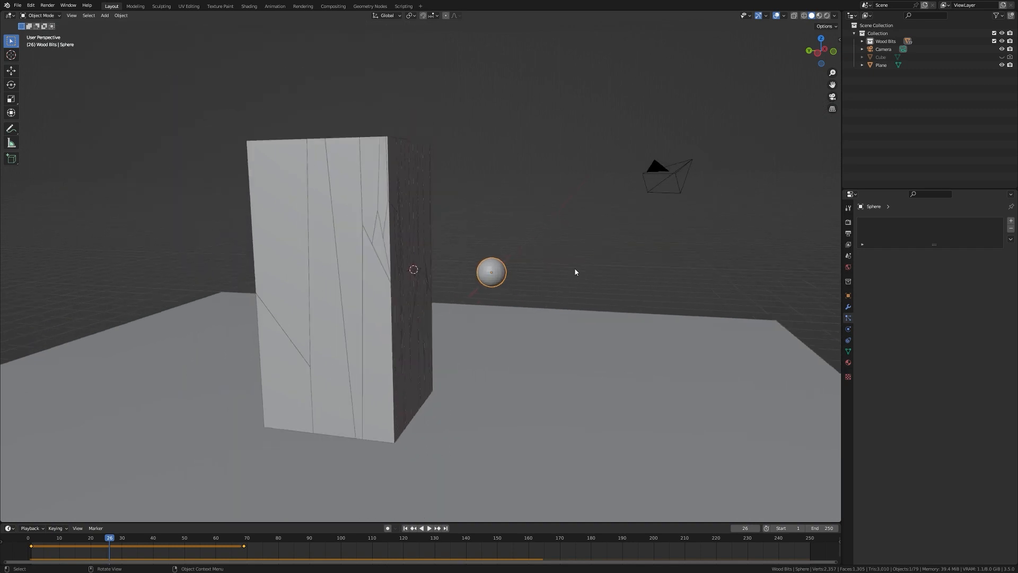
key(Tab)
right_click(485, 238)
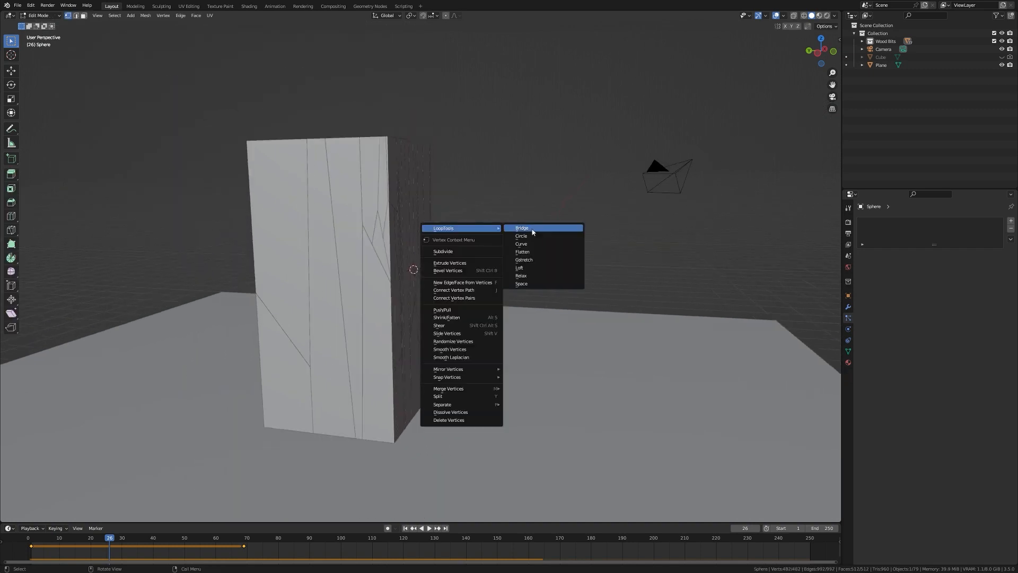
key(Tab)
Step: Return to frame 1 and examine the intact block and the sphere's starting position from several sides
middle_drag(543, 258, 391, 277)
click(432, 246)
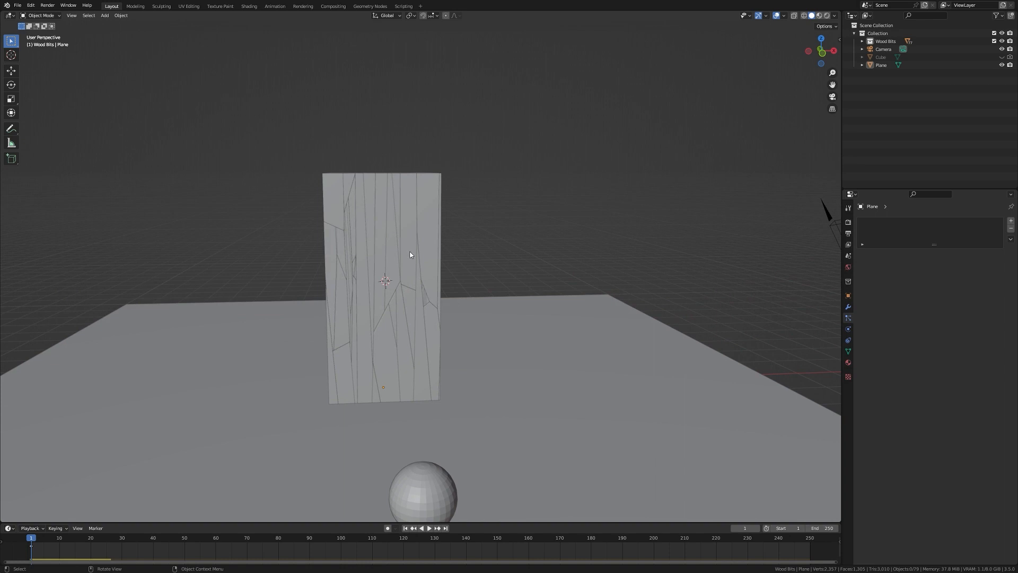
middle_drag(410, 254, 524, 268)
middle_drag(669, 287, 760, 299)
middle_drag(678, 223, 468, 246)
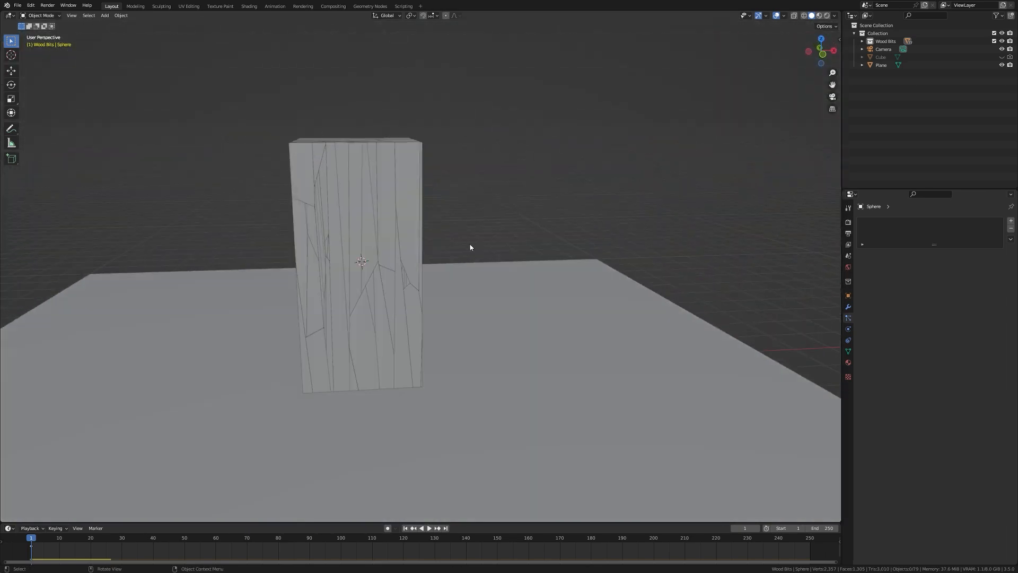
Step: Select several thin and tiny splinters on the block's front face one after another to inspect their shapes and sizes
shift+middle_drag(340, 218, 444, 225)
click(445, 226)
scroll(440, 226, up, 4)
click(443, 227)
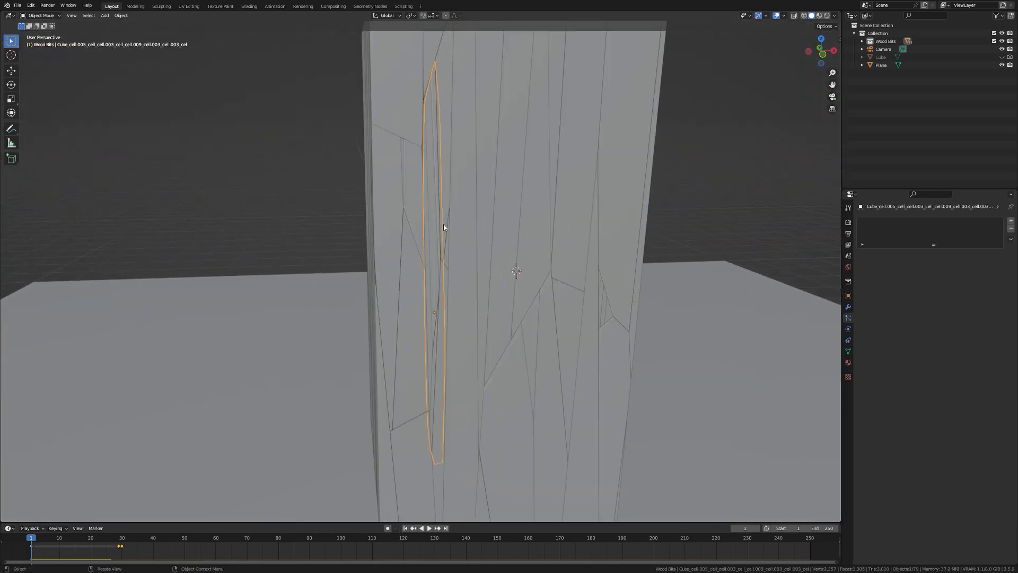
middle_drag(519, 227, 532, 247)
scroll(529, 259, down, 4)
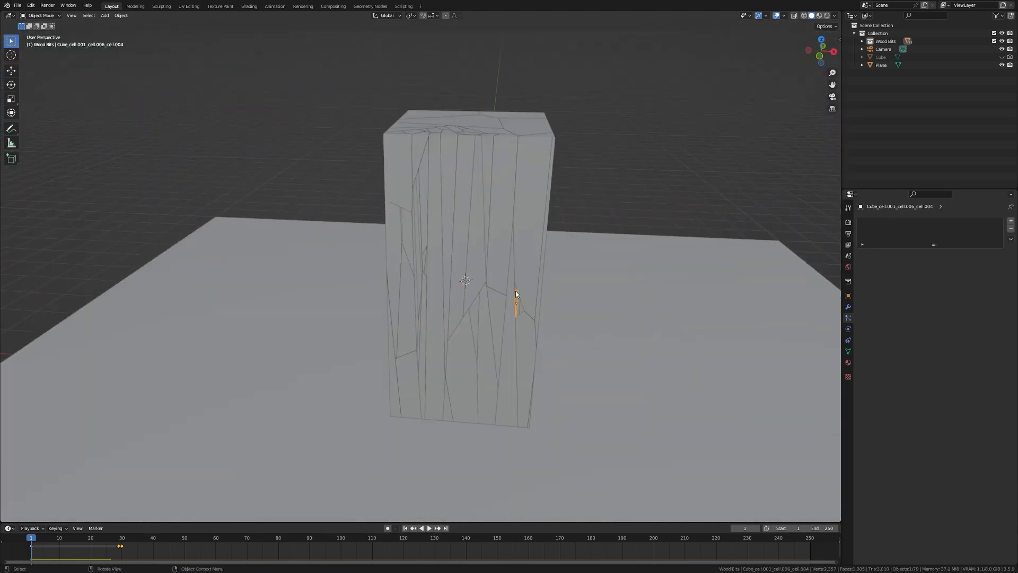
scroll(610, 223, up, 4)
scroll(424, 254, down, 5)
middle_drag(372, 266, 515, 256)
scroll(516, 256, up, 2)
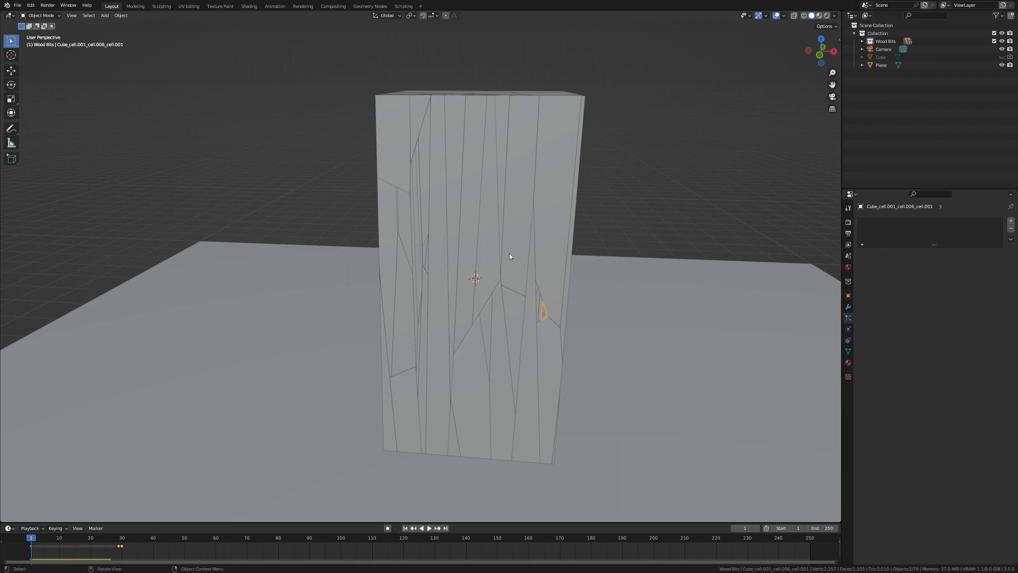
scroll(528, 281, up, 5)
scroll(525, 276, down, 1)
click(430, 232)
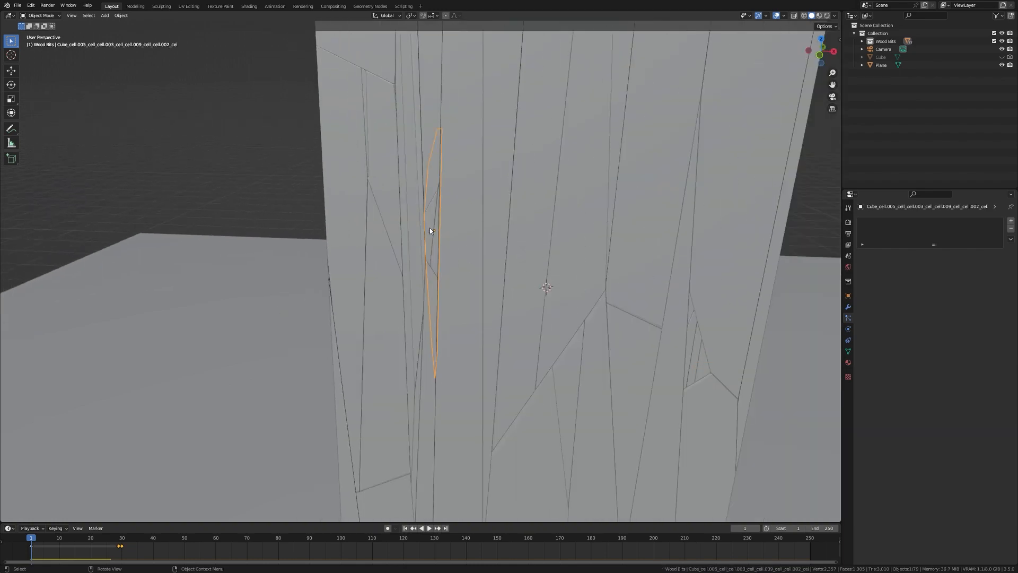
scroll(371, 212, down, 5)
middle_drag(320, 193, 373, 189)
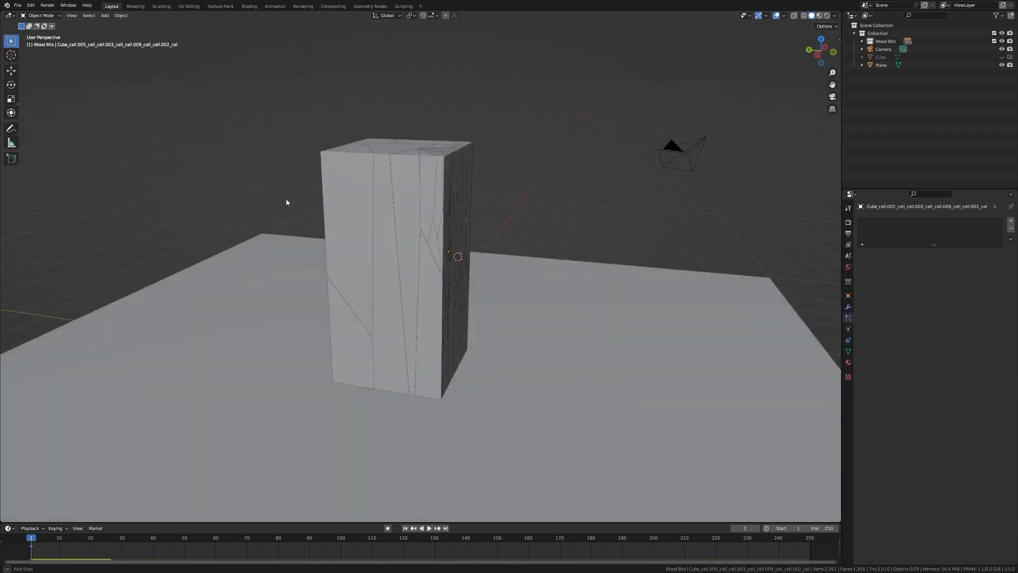